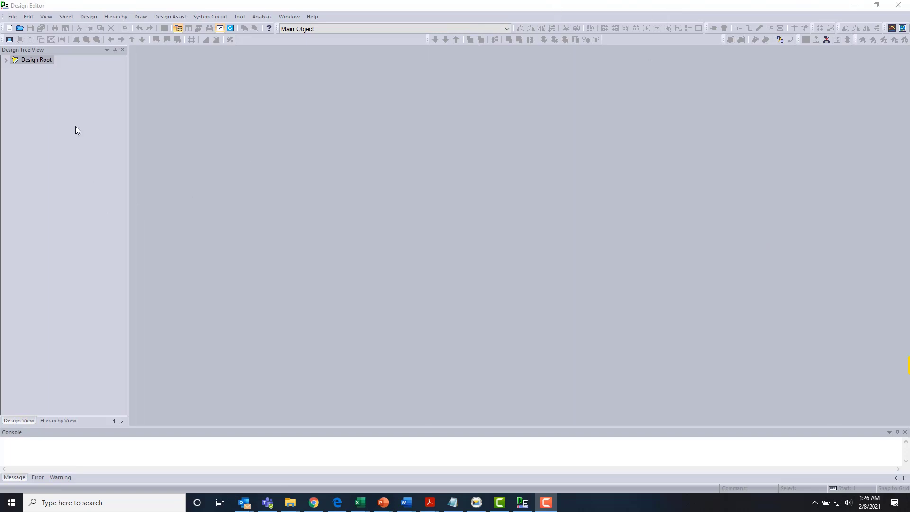
Reopen DF_MAIN.sdm from Recent Designs and expand DF_MAIN.cir to list sheets 001–014
left_click(12, 17)
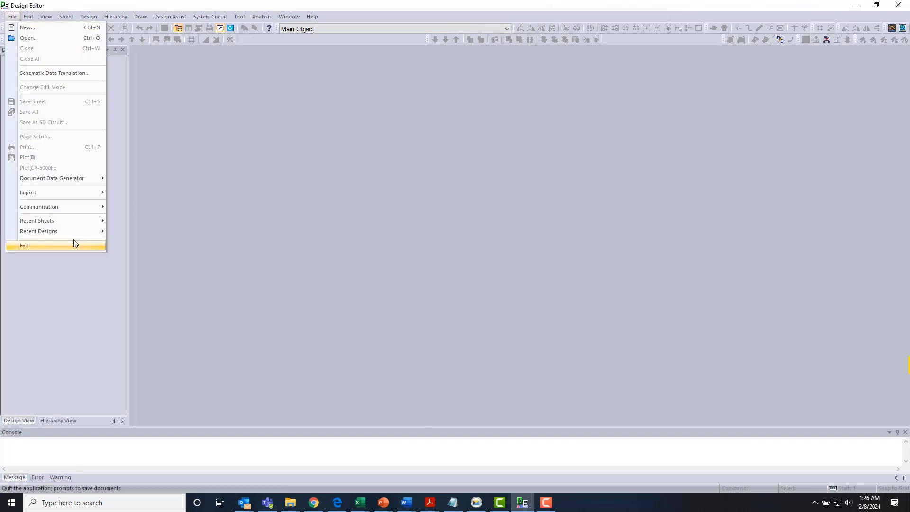
mouse_move(75, 232)
left_click(199, 234)
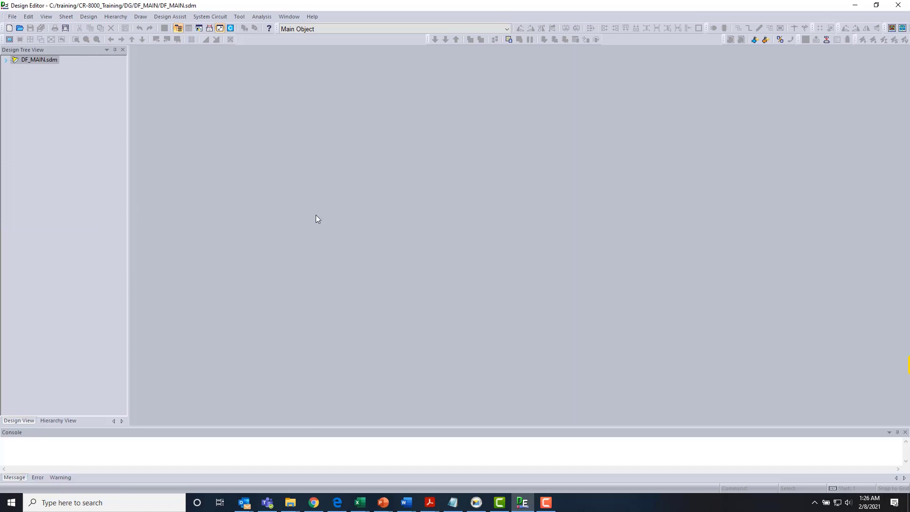
double_click(41, 61)
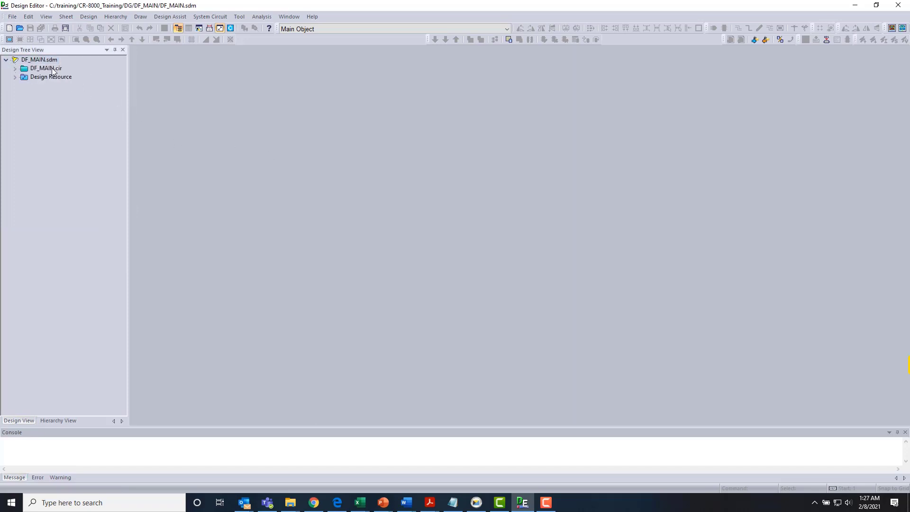
double_click(53, 69)
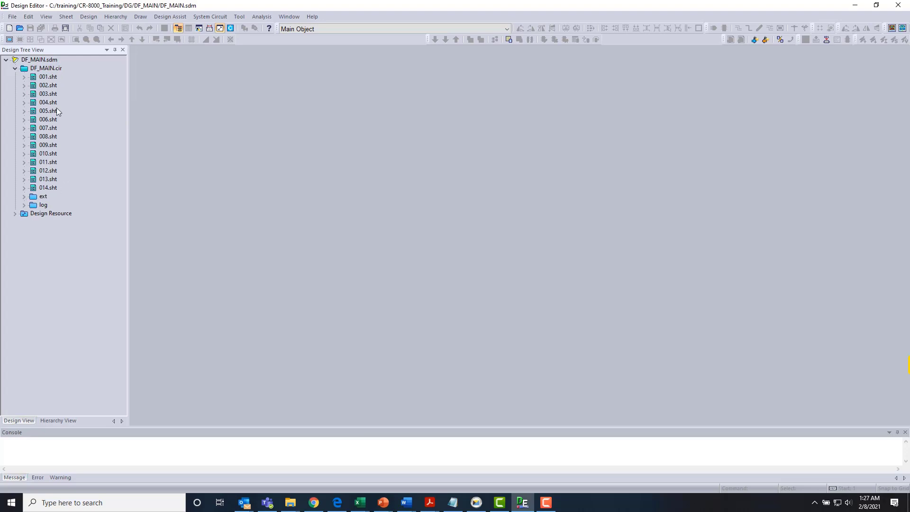
left_click(46, 70)
right_click(45, 70)
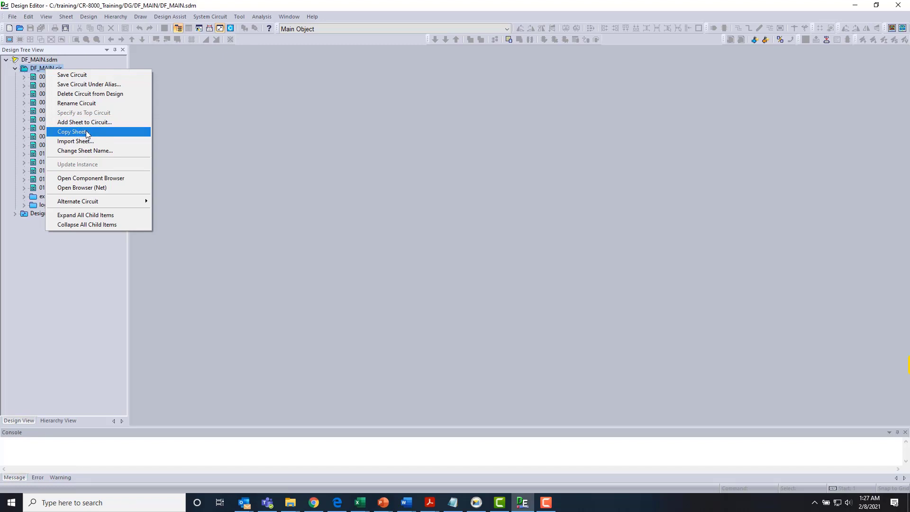
left_click(84, 134)
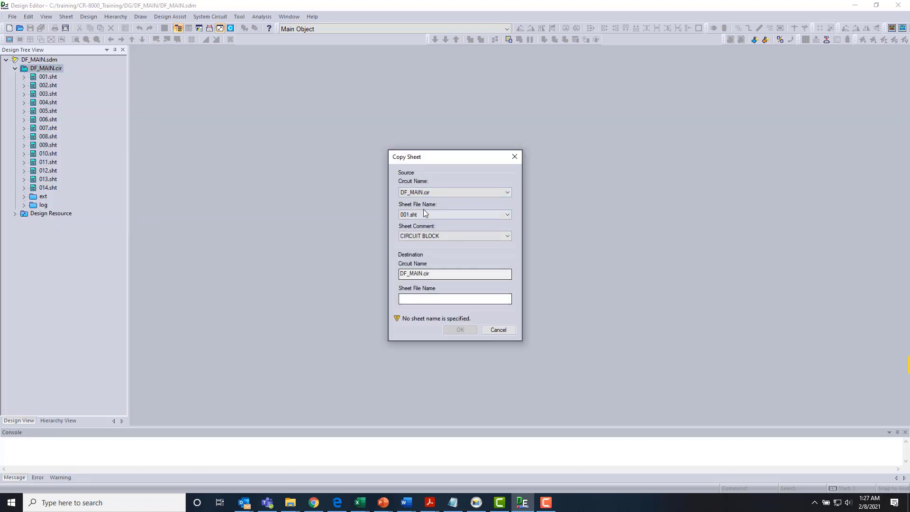
left_click(498, 330)
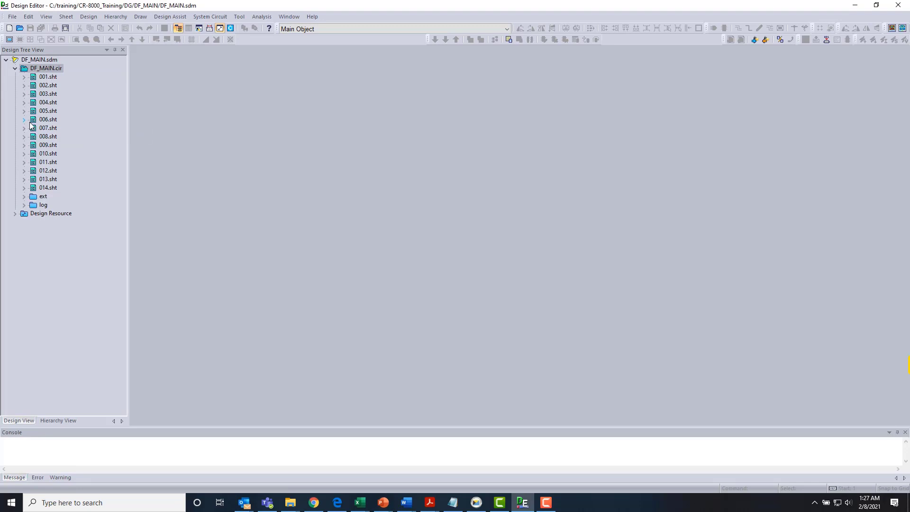
right_click(47, 70)
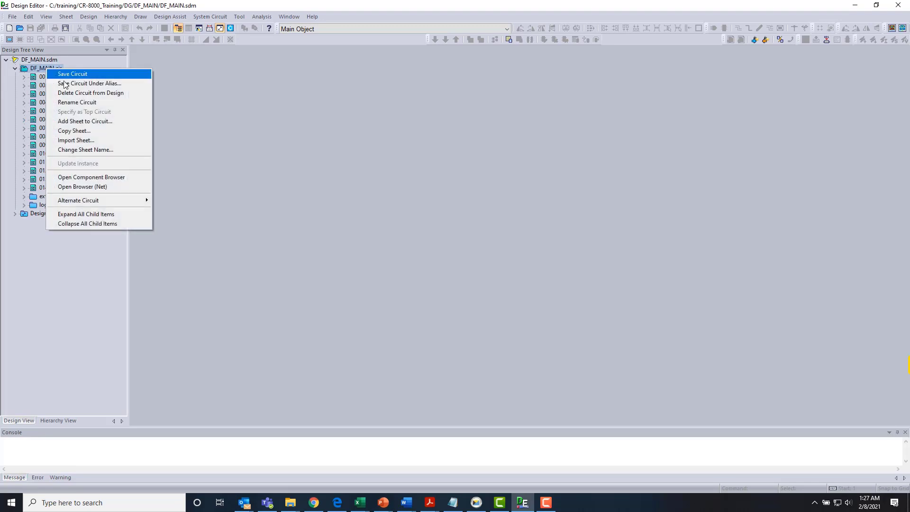
left_click(74, 141)
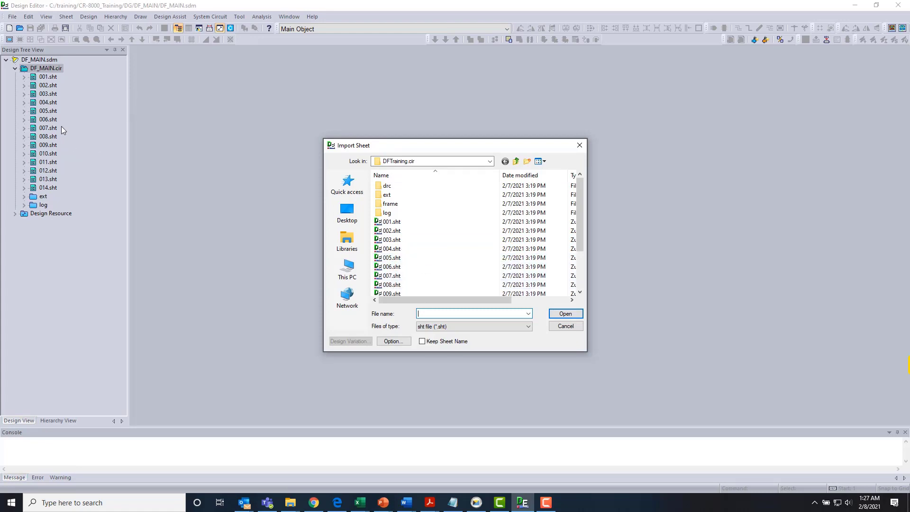
left_click(567, 327)
left_click(567, 327)
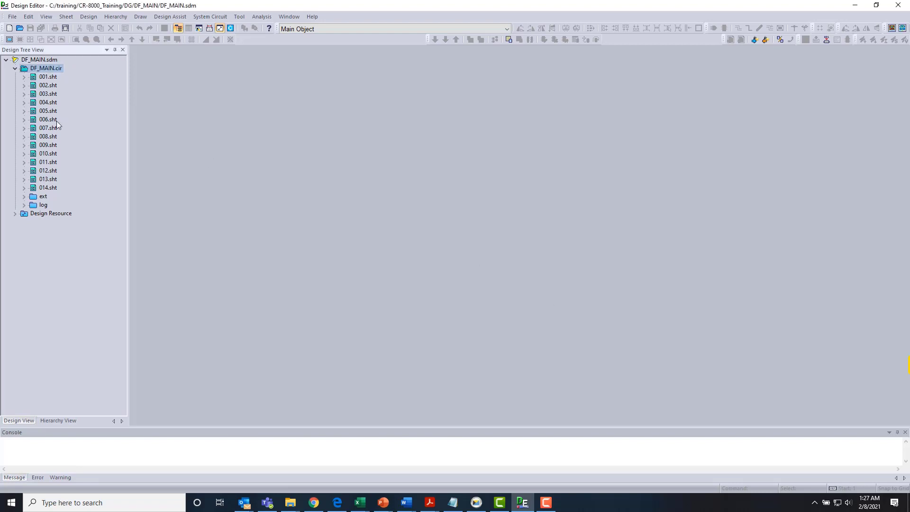
right_click(47, 112)
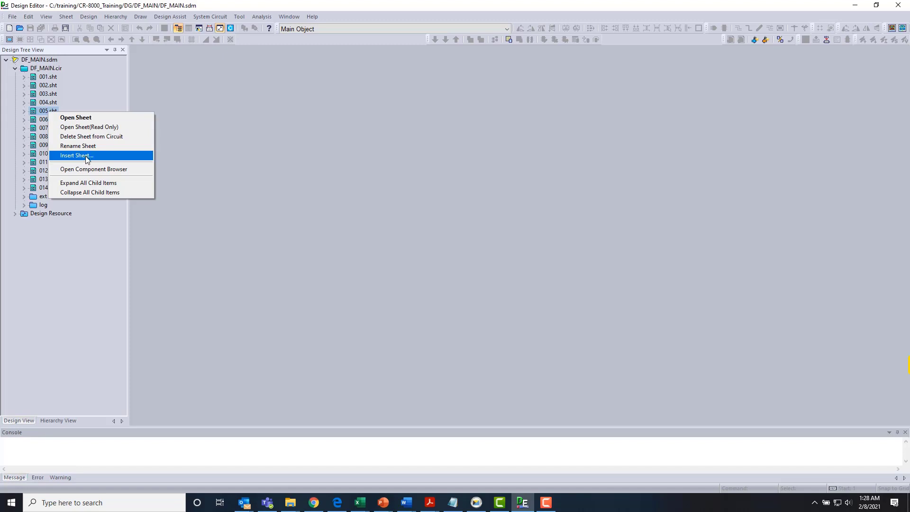
left_click(84, 155)
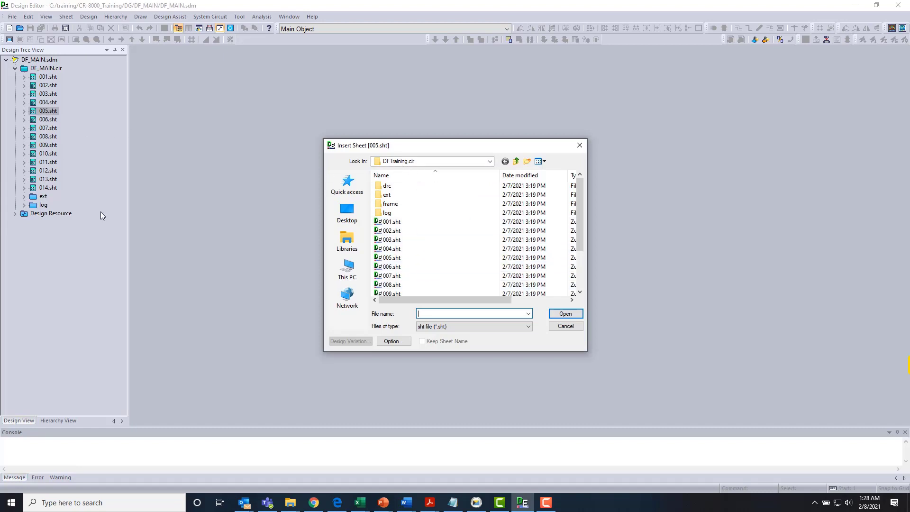
left_click(567, 327)
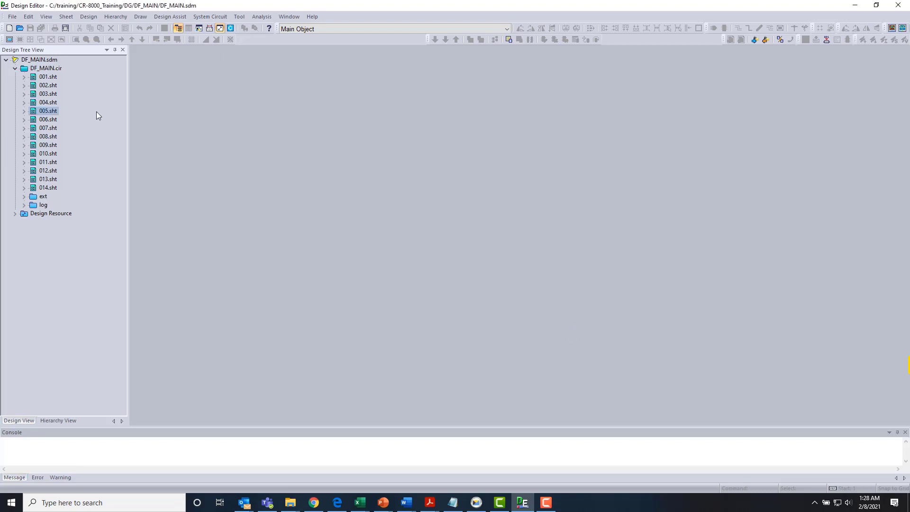
right_click(50, 120)
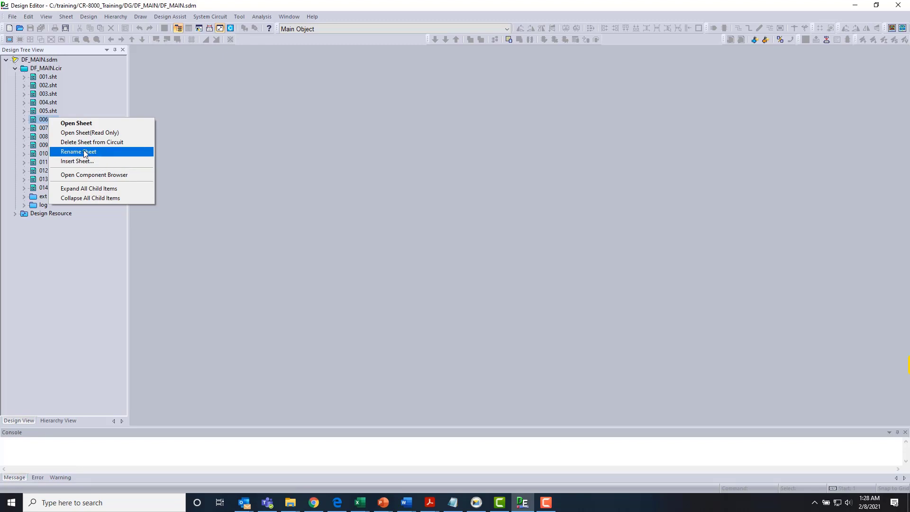
left_click(158, 96)
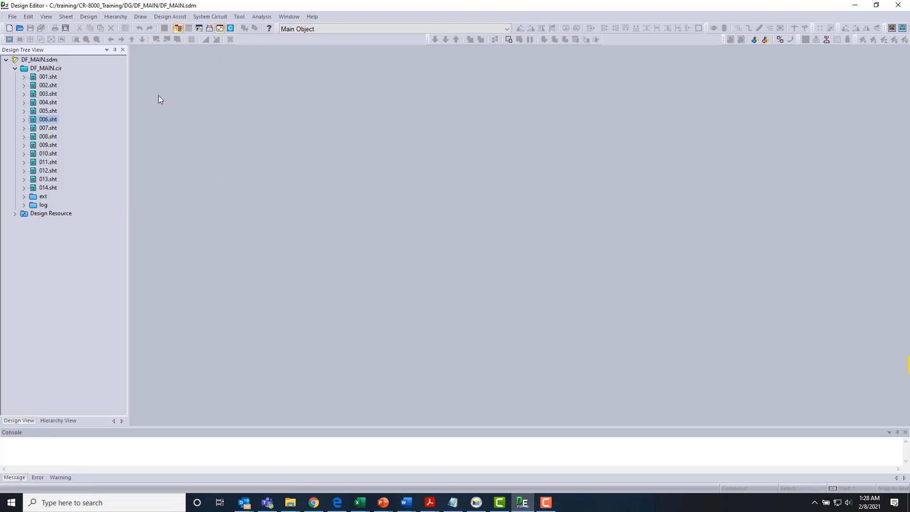
left_click(48, 103)
double_click(48, 103)
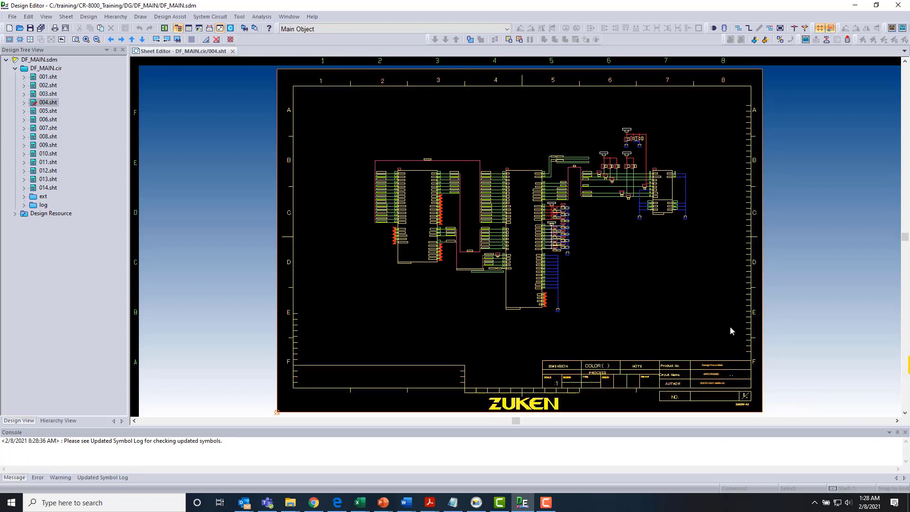
left_click(233, 52)
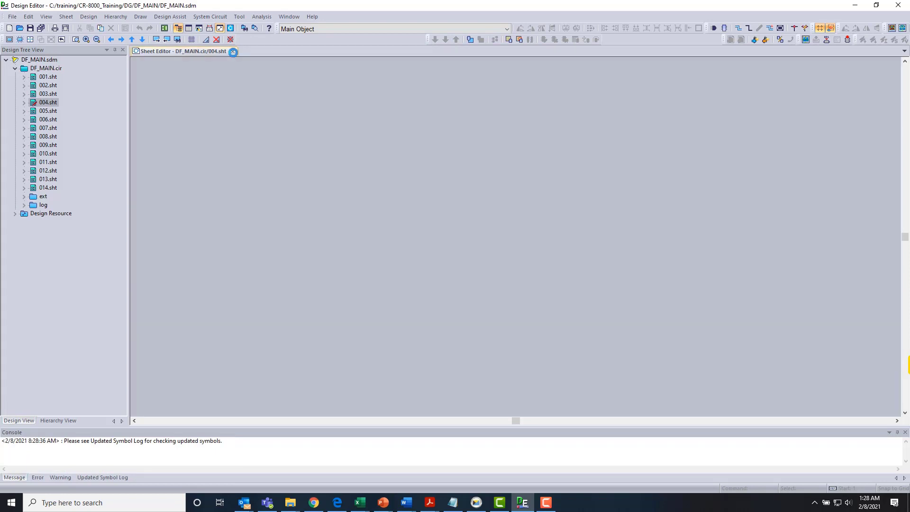
Copy sheet 004.sht within DF_MAIN.cir as a new sheet named 105.sht
right_click(46, 105)
right_click(42, 69)
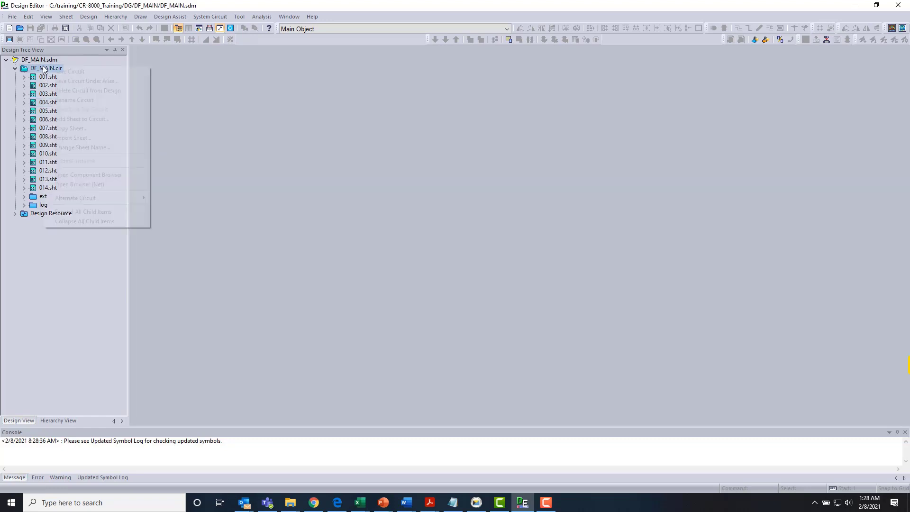
left_click(87, 130)
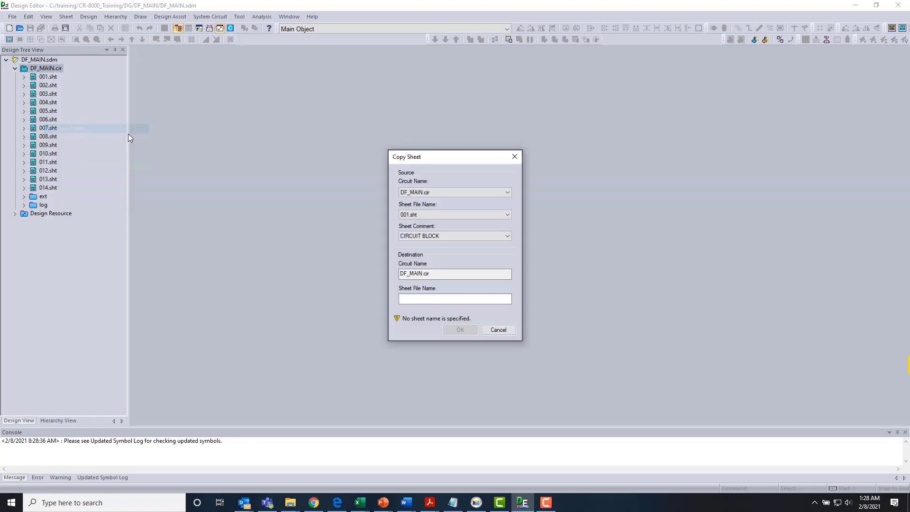
left_click(424, 216)
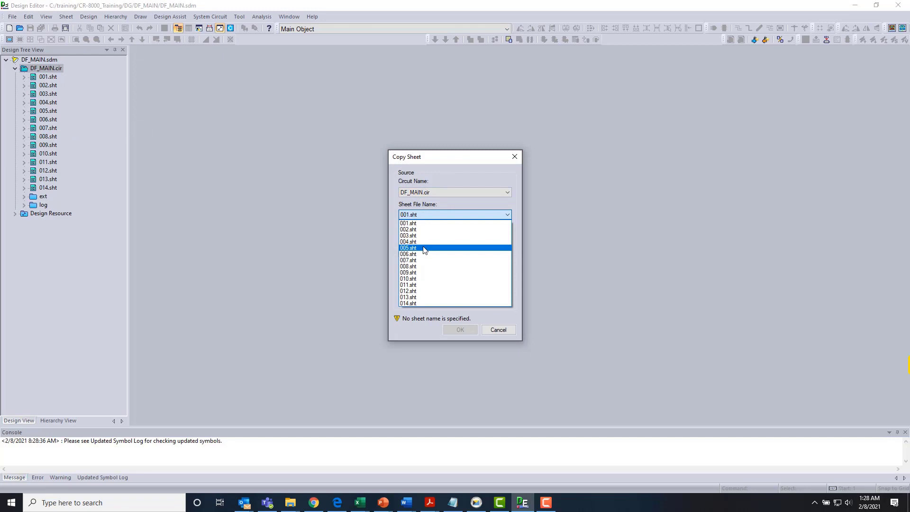
left_click(426, 241)
left_click(418, 299)
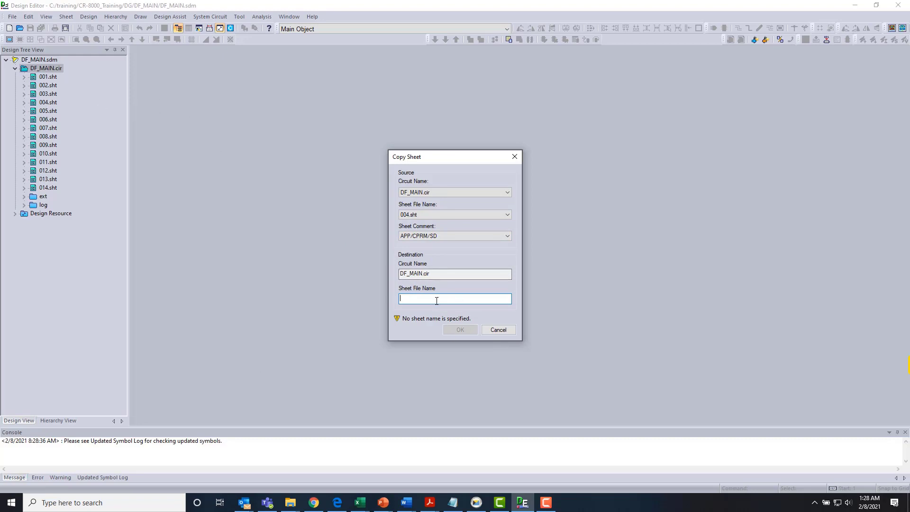
type("105")
left_click(472, 329)
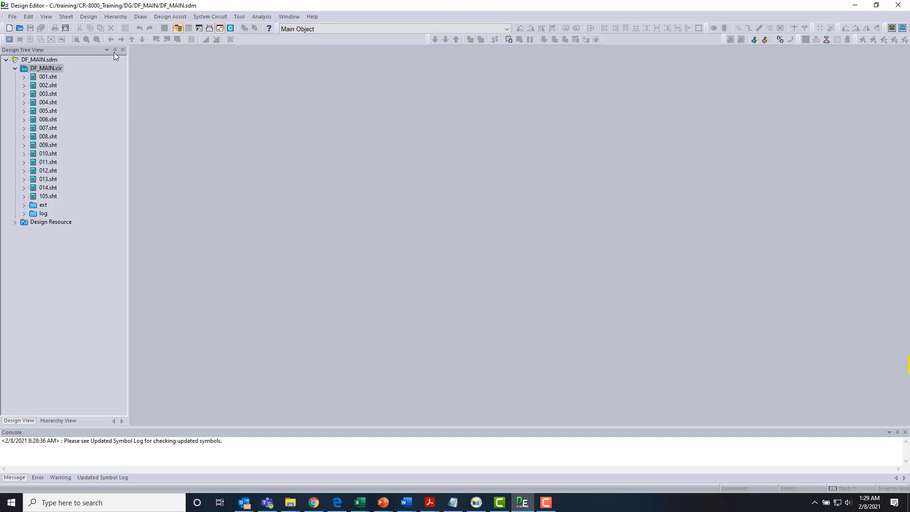
Close the DF_MAIN design, leaving an empty Design Root, and open the Windows Start menu
right_click(46, 60)
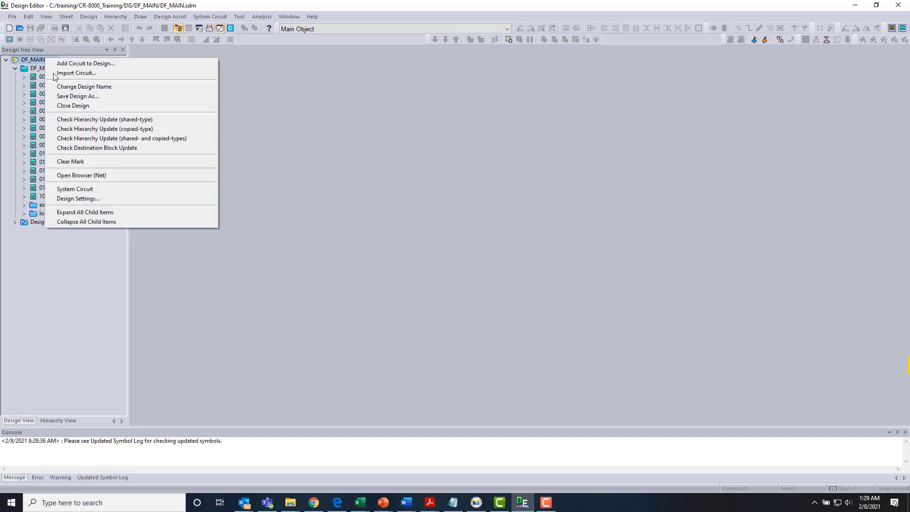
left_click(390, 186)
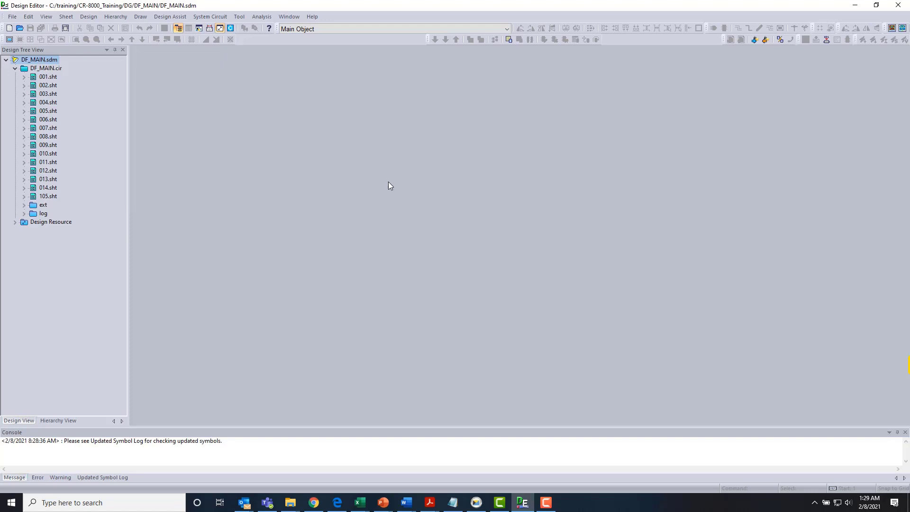
right_click(32, 61)
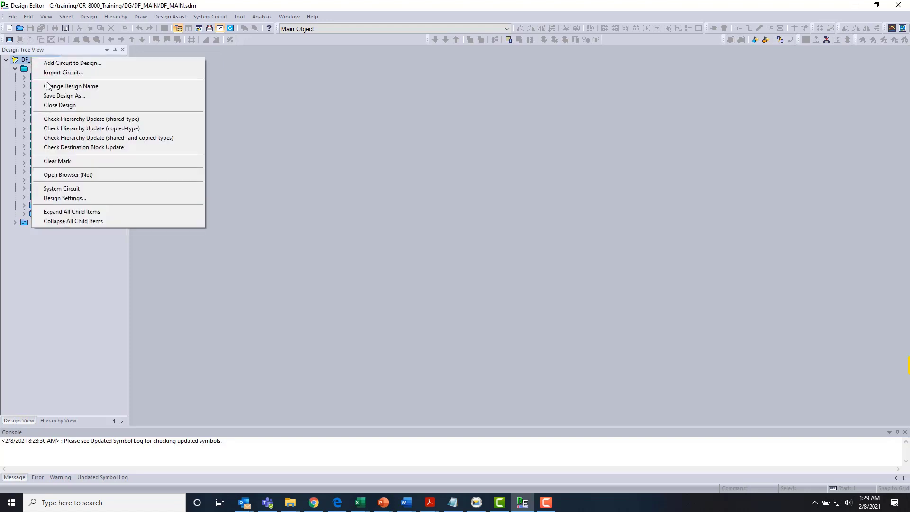
left_click(61, 105)
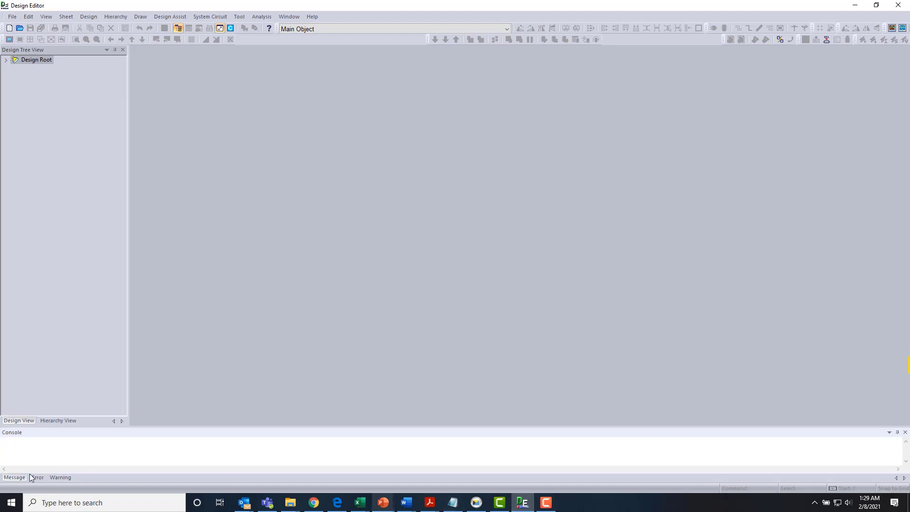
left_click(10, 503)
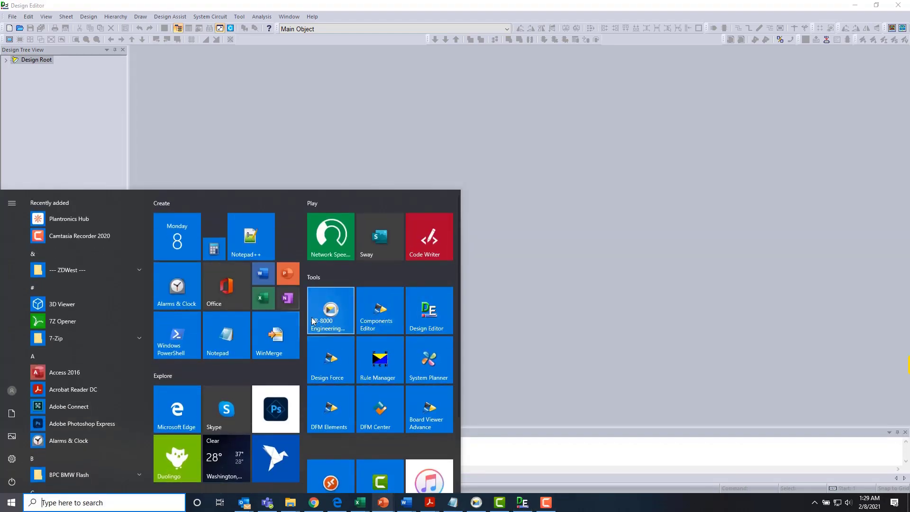
Launch CR-8000 Engineering Desktop, browse into DF_MAIN.cir, and bring up sheet 105.sht's actions
left_click(428, 238)
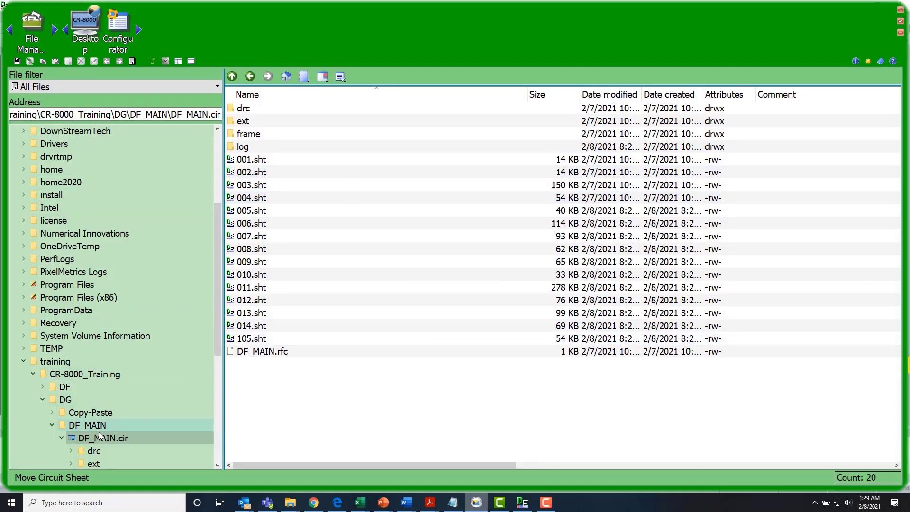
left_click(117, 422)
left_click(109, 438)
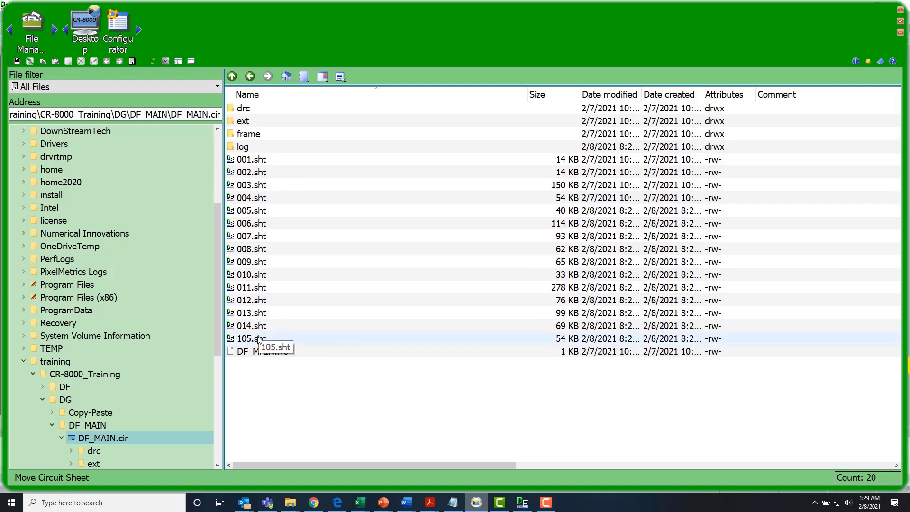
right_click(259, 338)
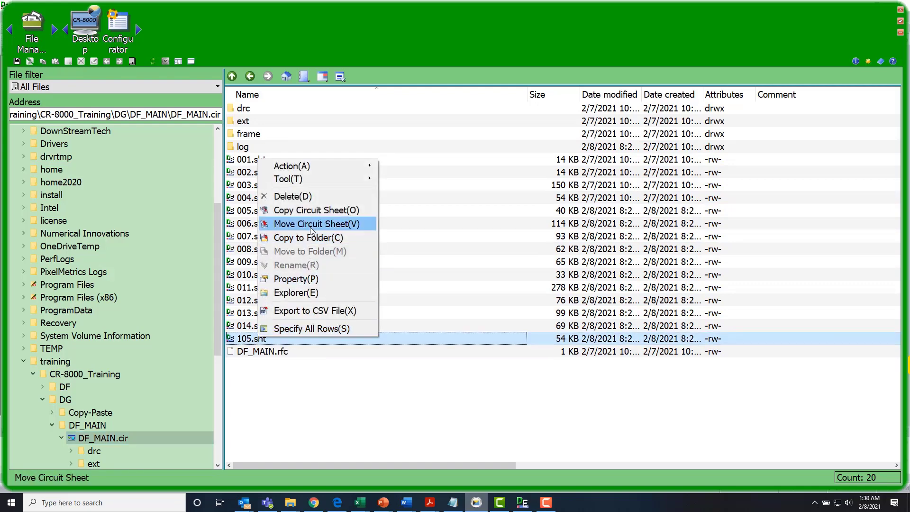
Move sheet 105 to number 005 by inserting it, shifting later sheets up through 015
left_click(313, 226)
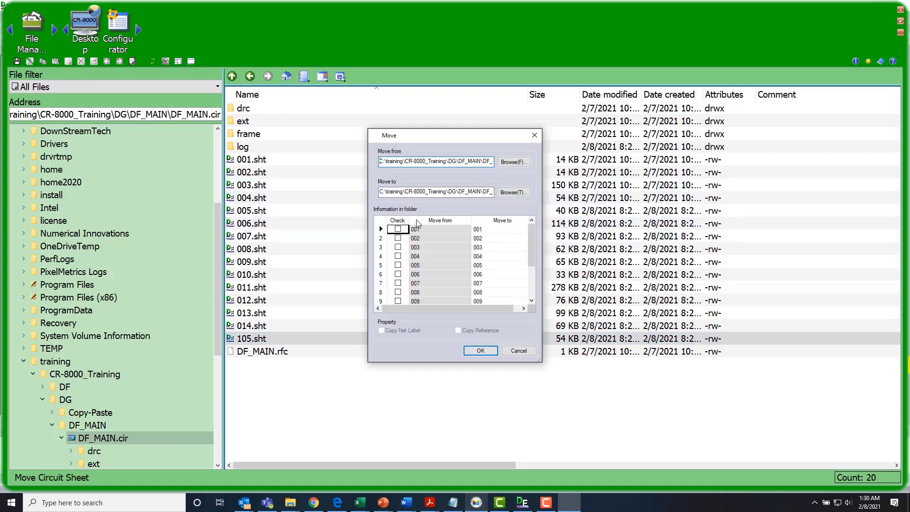
scroll(534, 244, "down", 2)
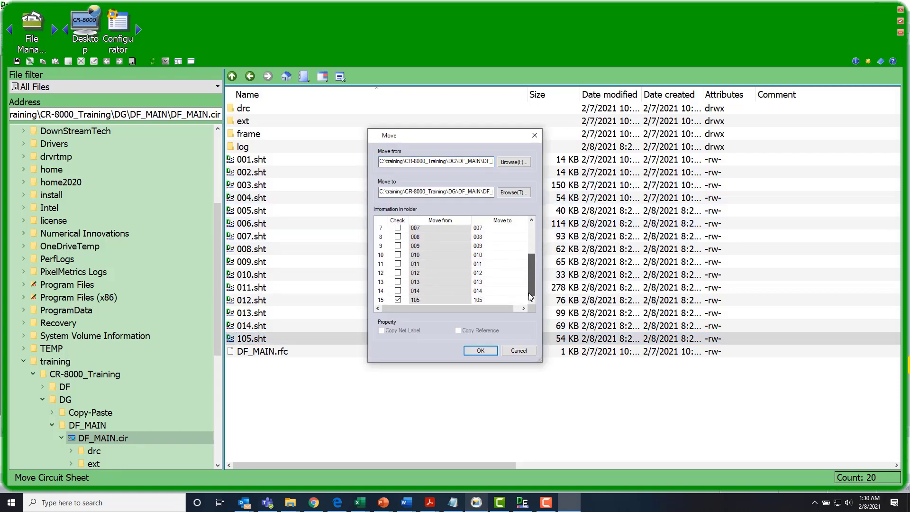
left_click(482, 300)
left_click(482, 299)
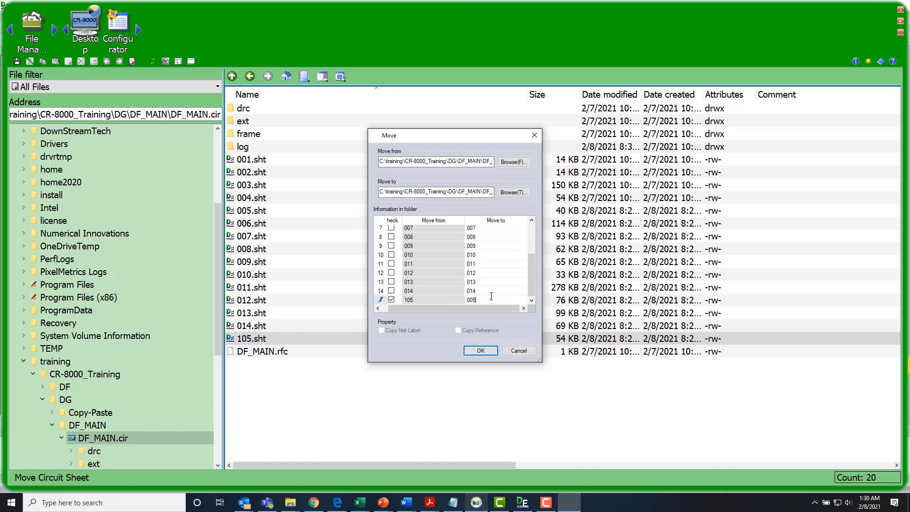
type("005")
left_click(480, 351)
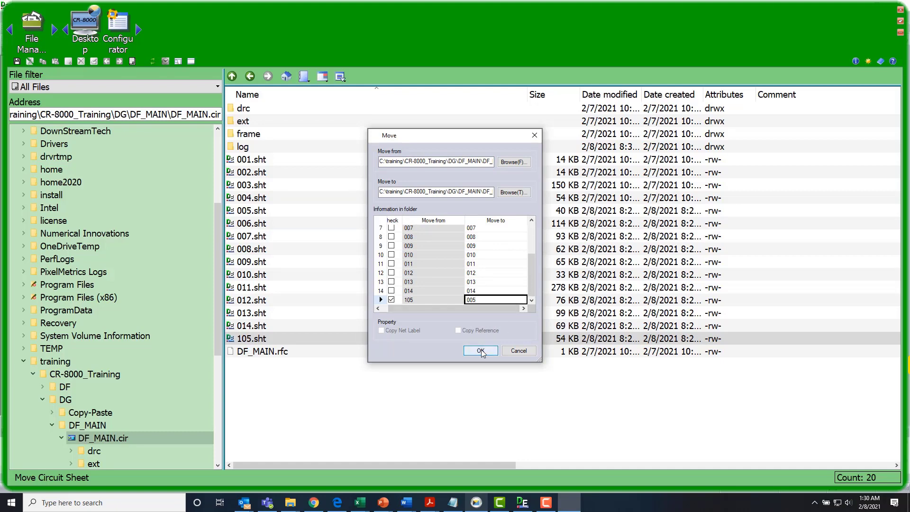
left_click(481, 352)
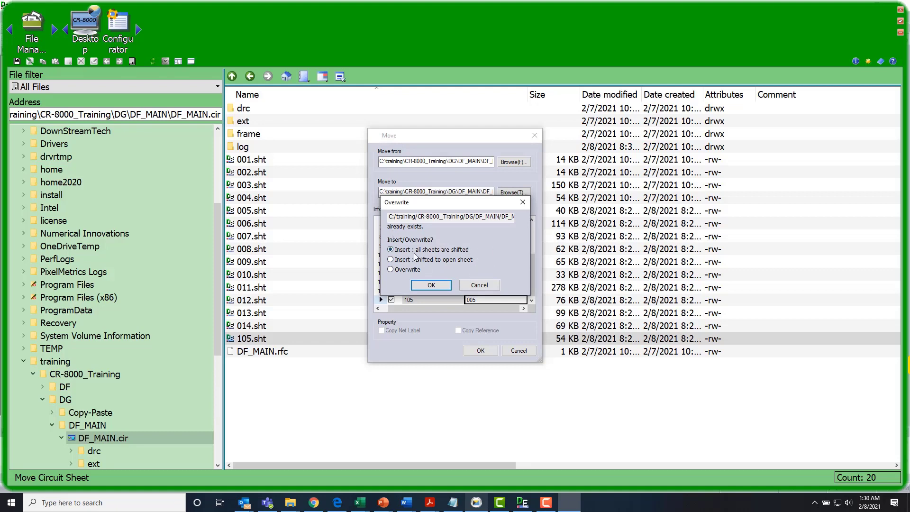
left_click(432, 285)
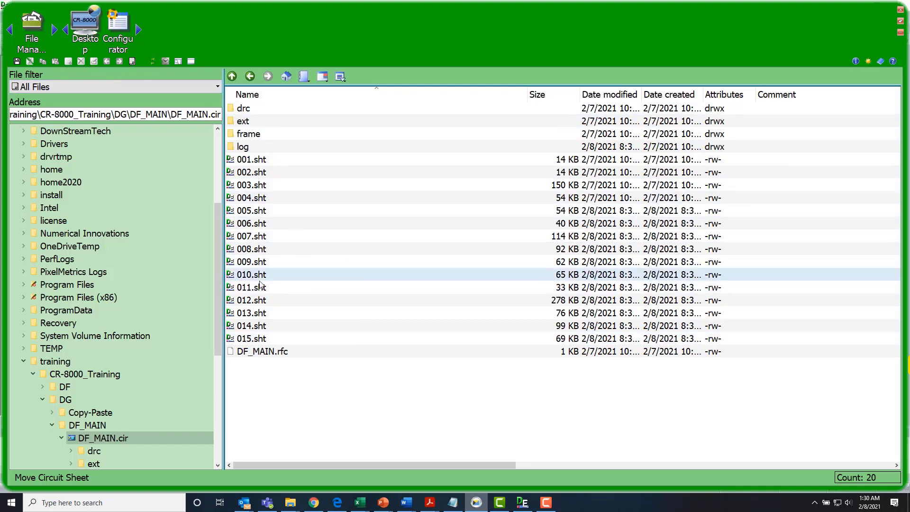
Drag sheet 005.sht onto the Design Editor to open its schematic
left_click(262, 211)
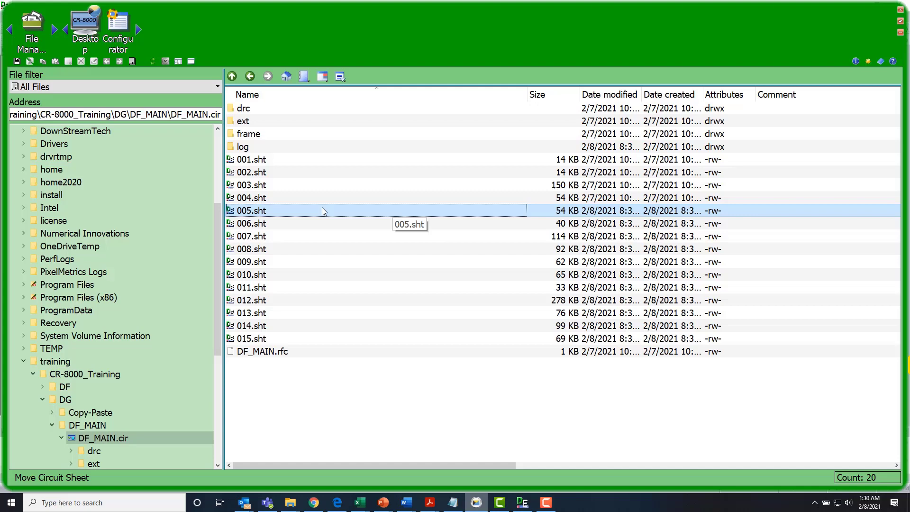
left_click_drag(268, 211, 586, 449)
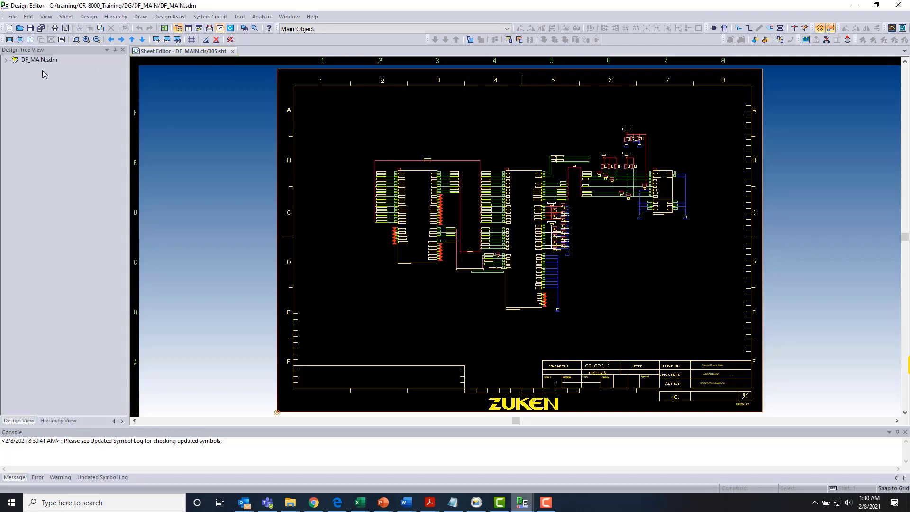
Expand DF_MAIN.cir, open 004.sht in its own tab, then switch back to 005.sht
left_click(6, 59)
left_click(15, 68)
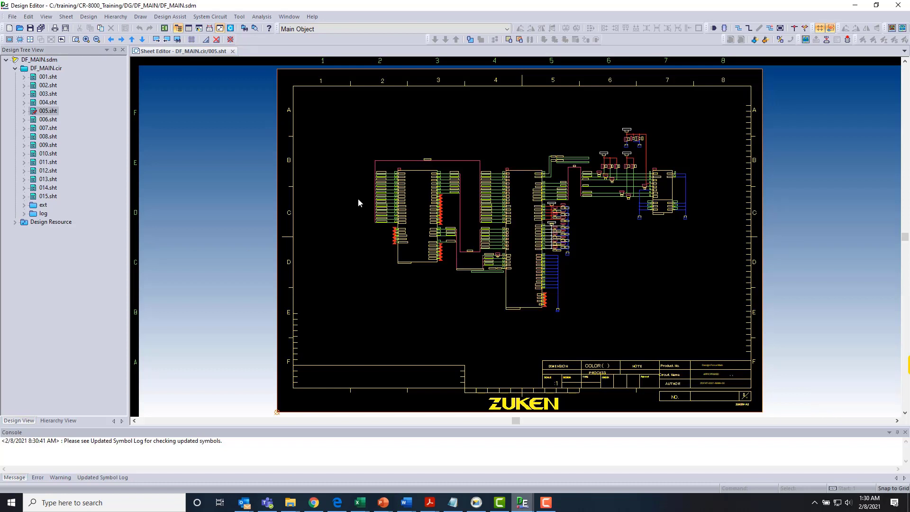
double_click(48, 103)
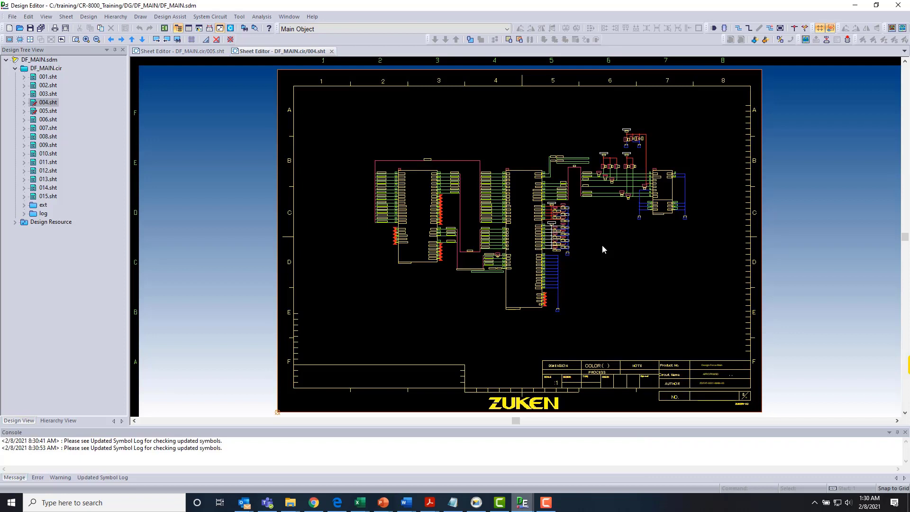
double_click(47, 114)
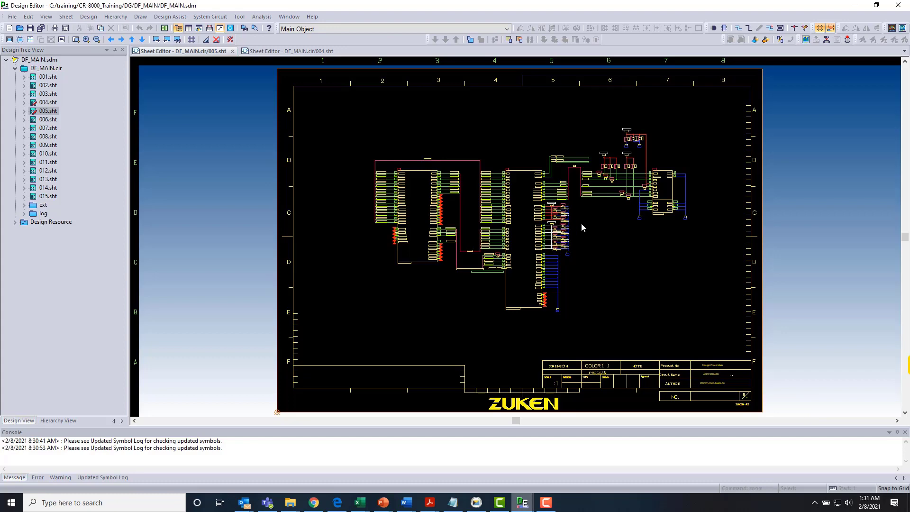
Zoom and pan sheet 005 to inspect IC8, its SD nets, the 22-ohm resistors and CN3
scroll(582, 223, "up", 2)
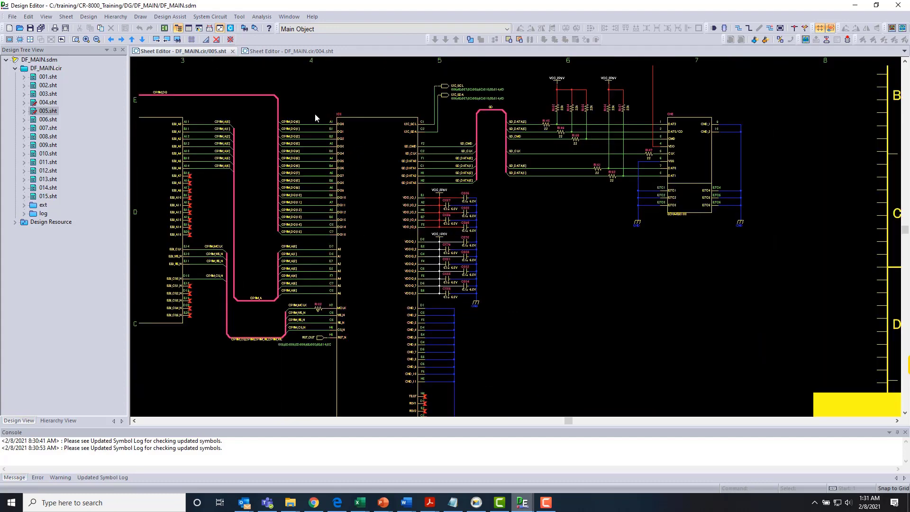
middle_click_drag(519, 234, 223, 244)
scroll(223, 243, "up", 3)
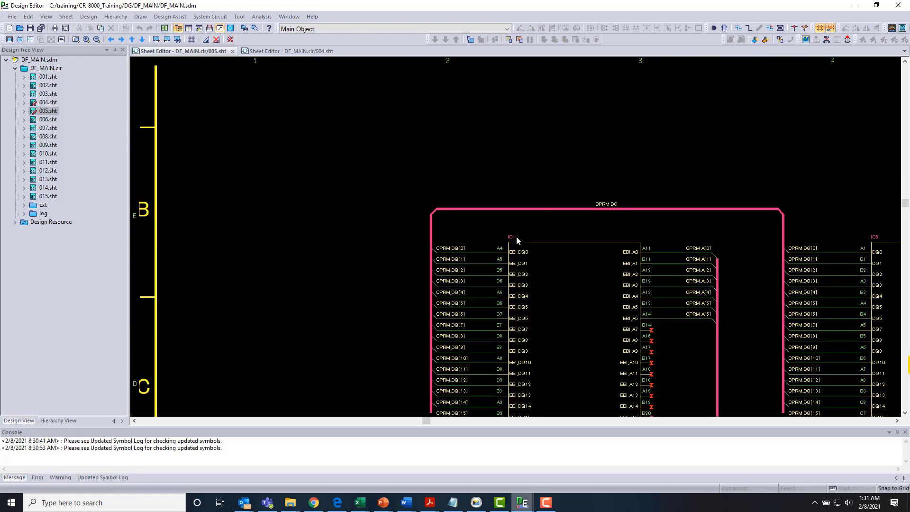
scroll(528, 232, "down", 1)
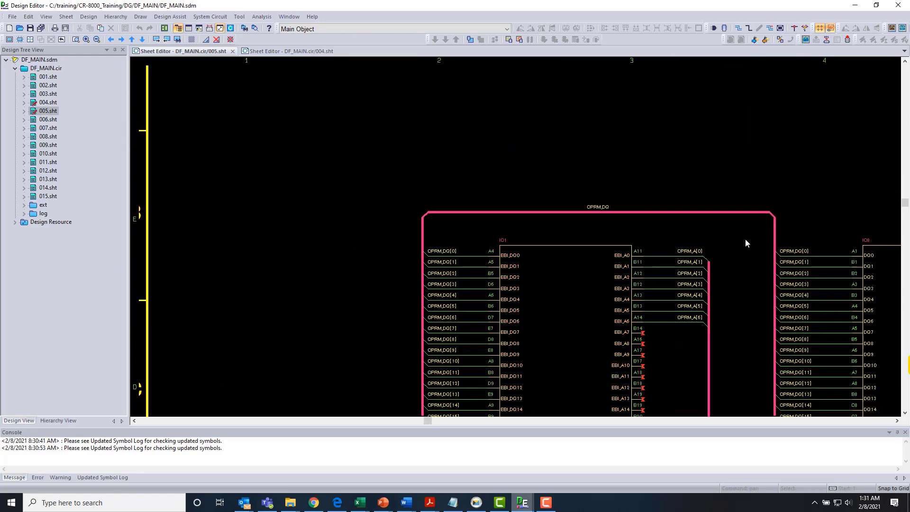
middle_click_drag(745, 243, 337, 228)
scroll(401, 228, "up", 2)
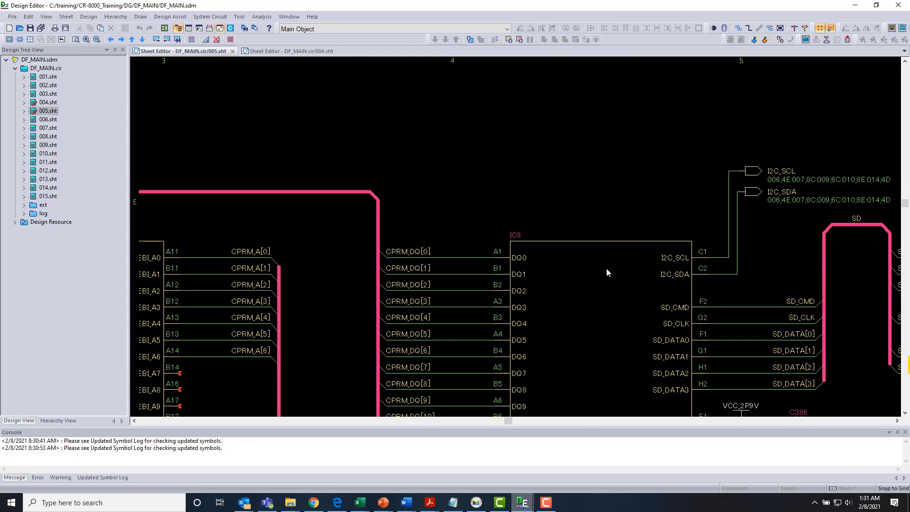
middle_click_drag(582, 263, 213, 240)
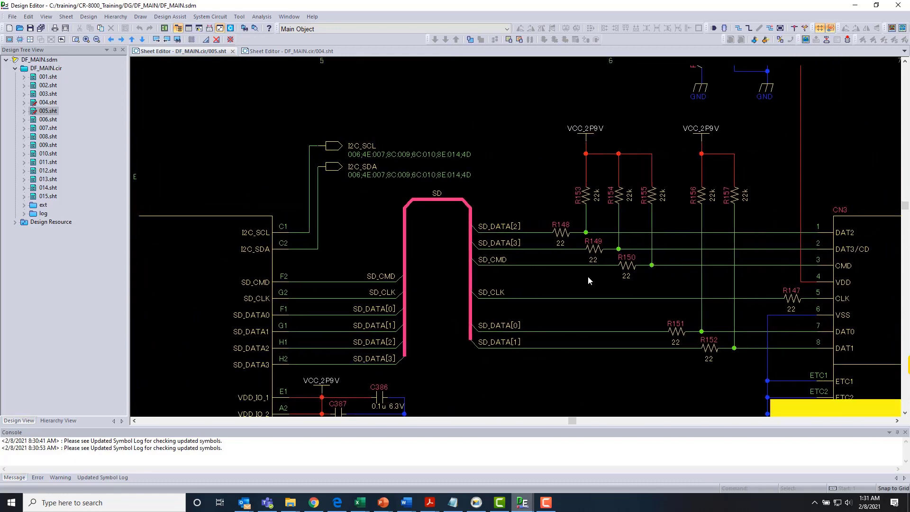
middle_click_drag(417, 127, 625, 140)
middle_click_drag(532, 228, 536, 136)
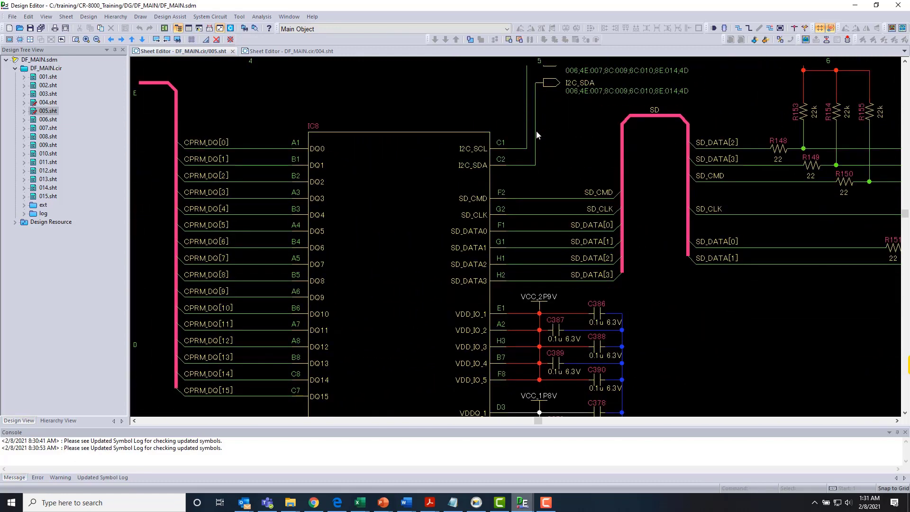
Generate the DF_MAIN.ref report, review used ranges like C 1–477 and IC 1–14, then close it
left_click(171, 17)
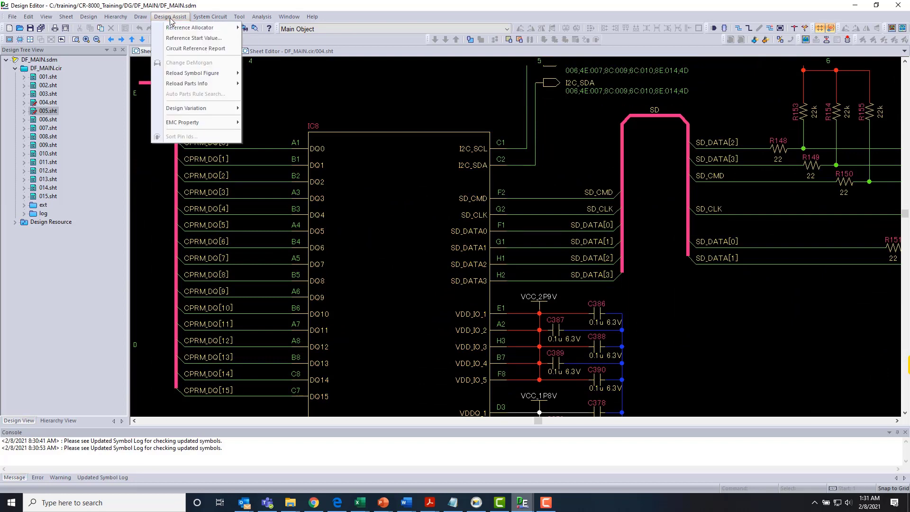
left_click(195, 48)
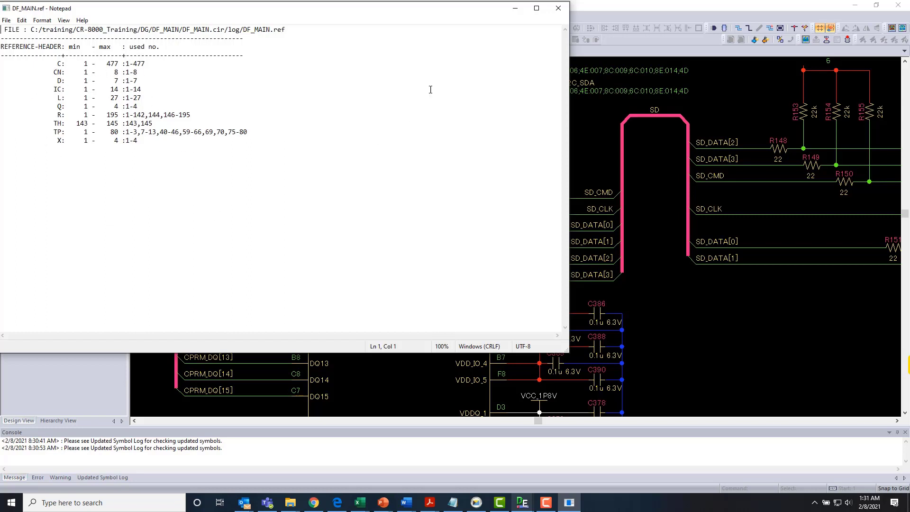
left_click(558, 9)
Run the Circuit Reference Allocator with default options, renumbering duplicates such as IC8 to IC15
left_click(171, 17)
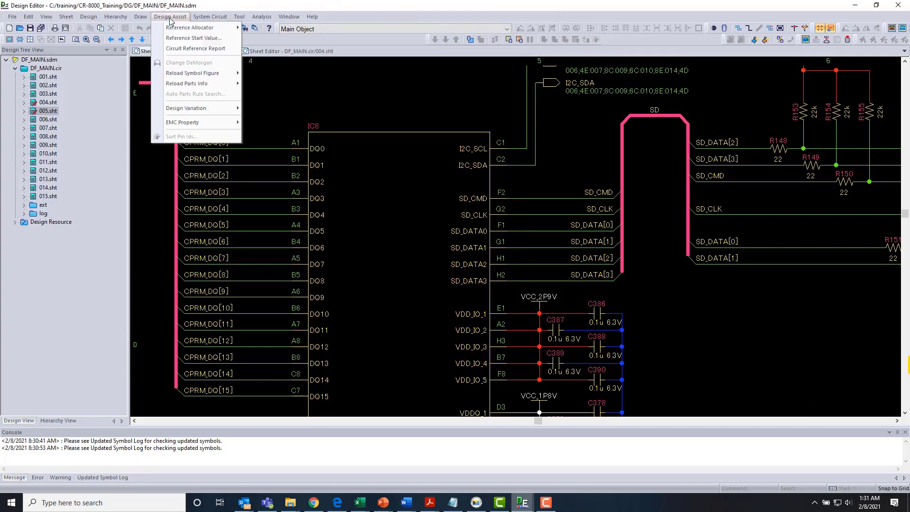
mouse_move(213, 28)
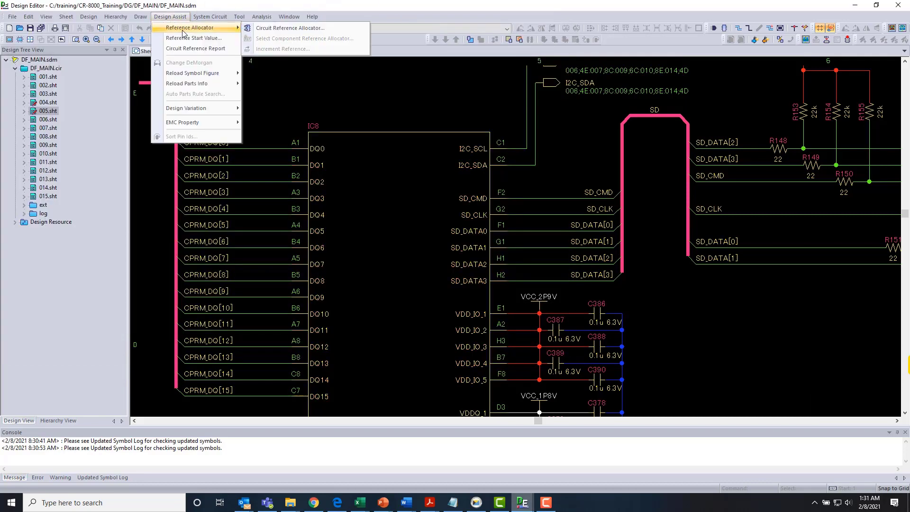
left_click(265, 30)
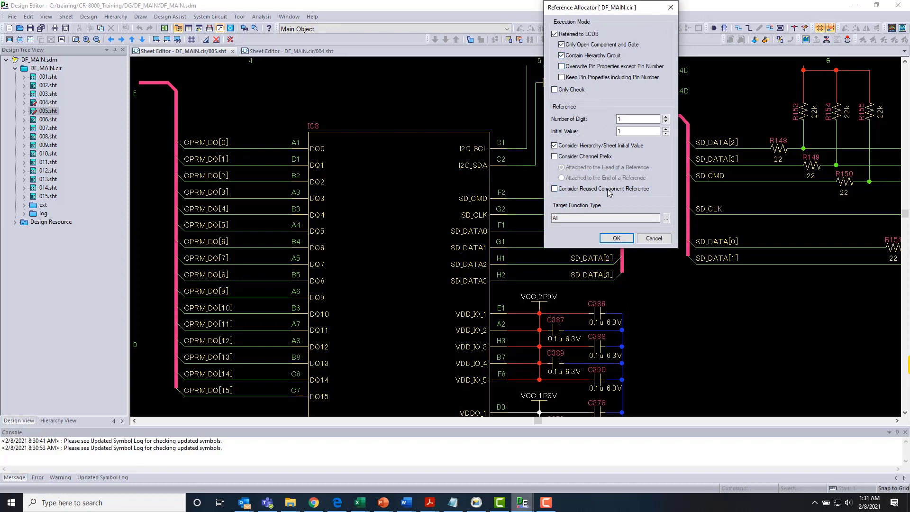
left_click(607, 238)
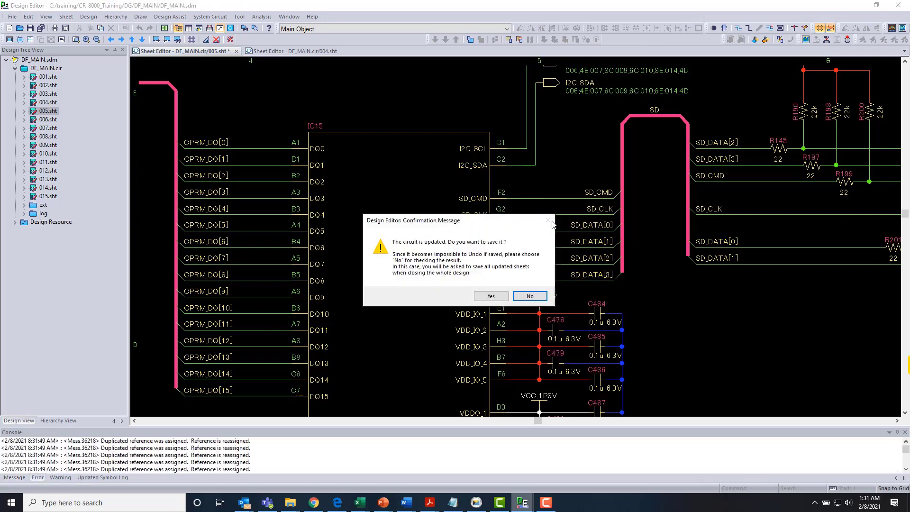
Save the circuit, then inspect IC15, IC16 and the CPRM_DQ and CPRM_A buses on 005.sht
left_click(491, 297)
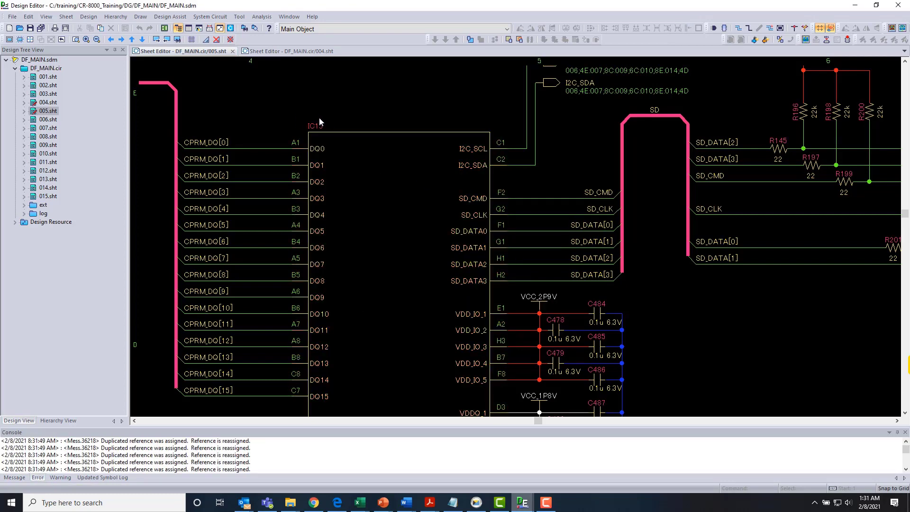
middle_click_drag(609, 238, 402, 250)
scroll(401, 250, "down", 2)
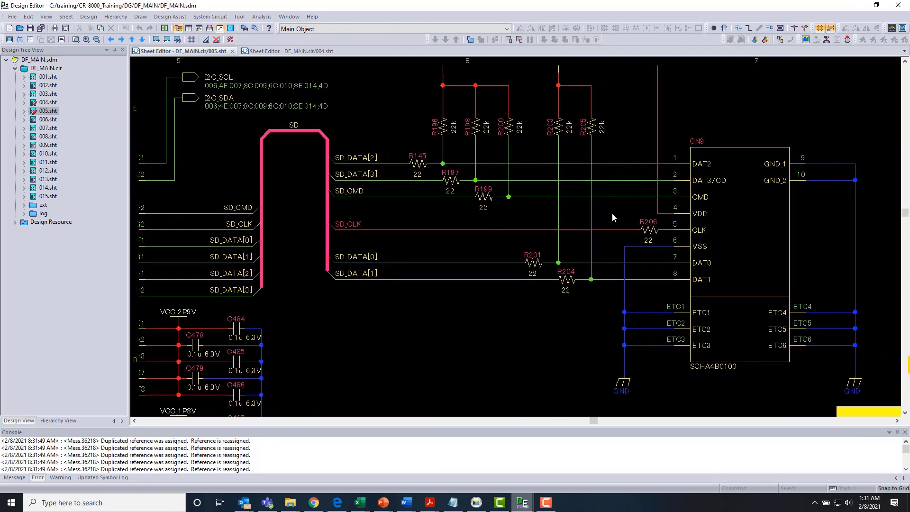
middle_click_drag(336, 178, 830, 188)
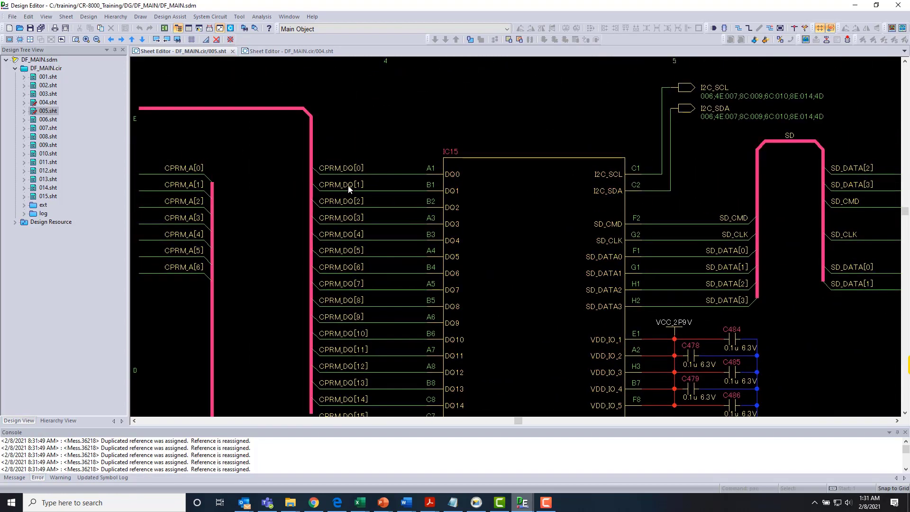
middle_click_drag(255, 183, 613, 183)
middle_click_drag(427, 178, 664, 190)
left_click(431, 179)
Check IC15's I2C and SD pins, the SD bus pull-ups and CN9, then view the whole circuit
middle_click_drag(790, 222, 448, 223)
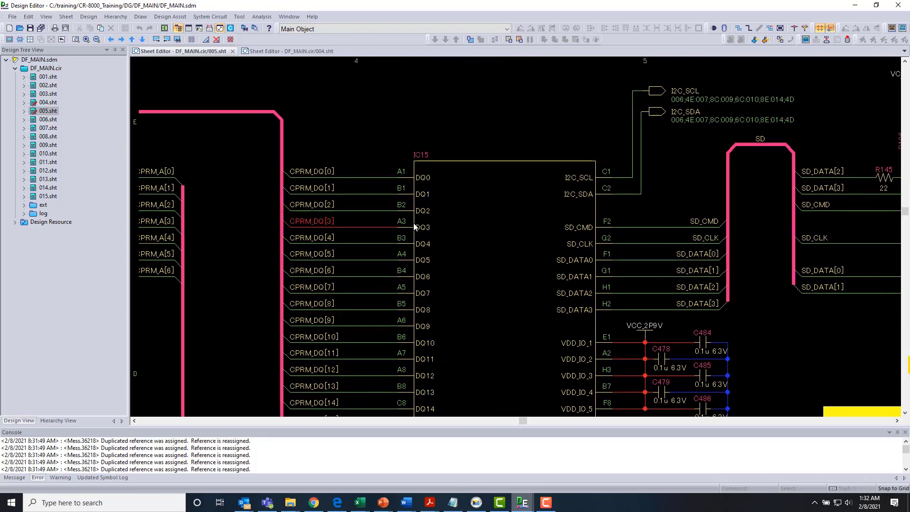
middle_click_drag(786, 255, 185, 251)
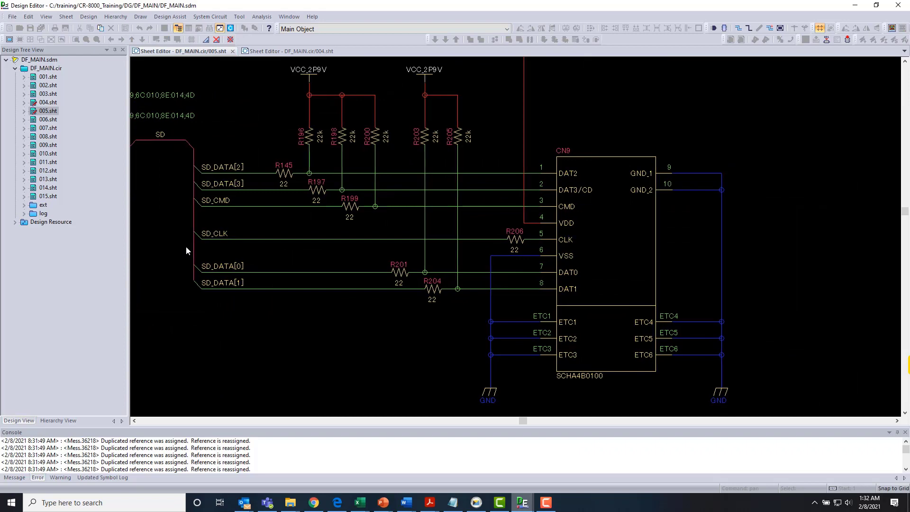
left_click(186, 250)
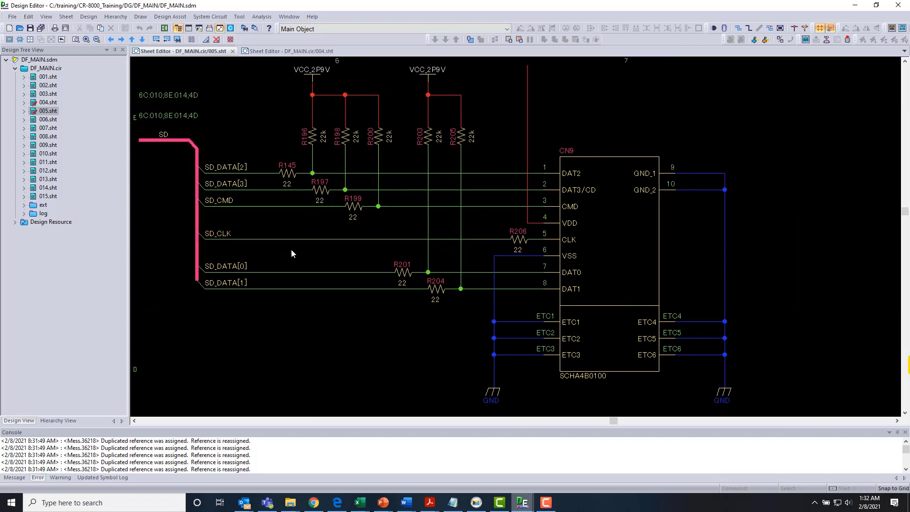
scroll(291, 249, "down", 2)
scroll(285, 249, "down", 1, "ctrl")
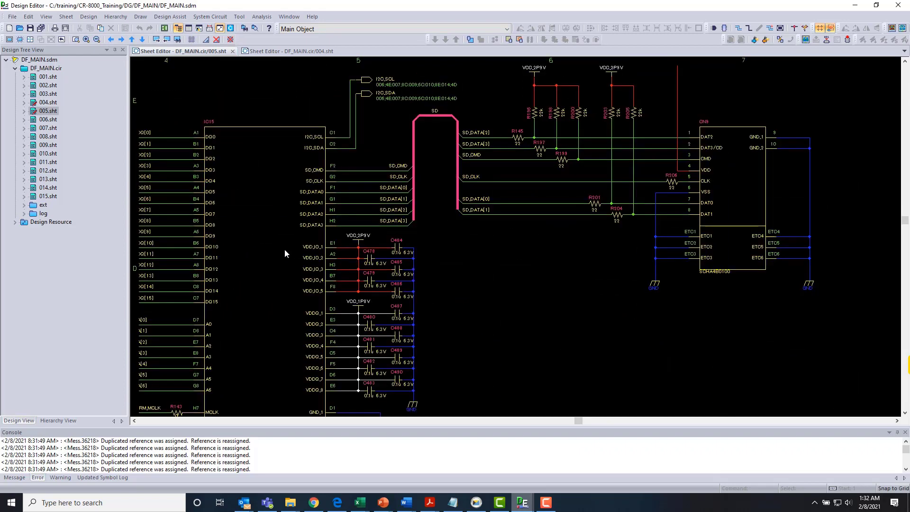
scroll(559, 232, "down", 1, "ctrl")
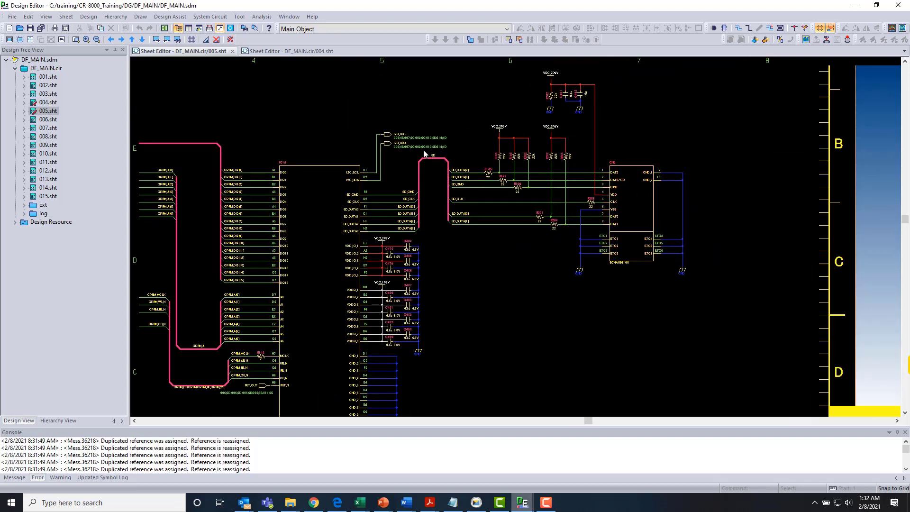
middle_click_drag(518, 280, 608, 254)
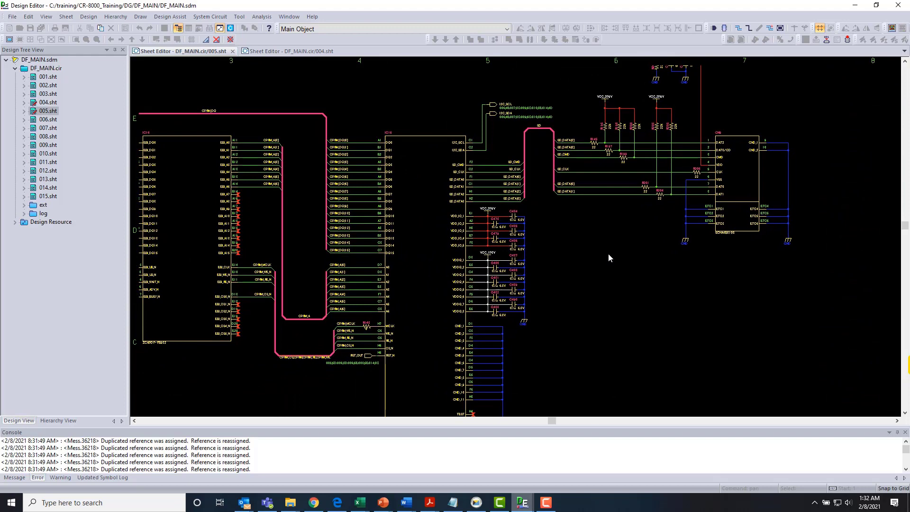
scroll(607, 253, "down", 1)
scroll(604, 247, "down", 1)
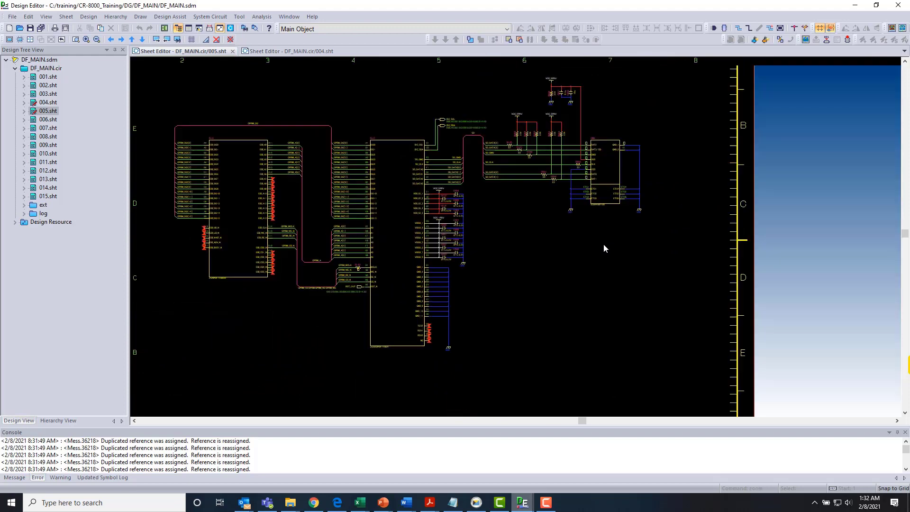
middle_click_drag(513, 235, 547, 238)
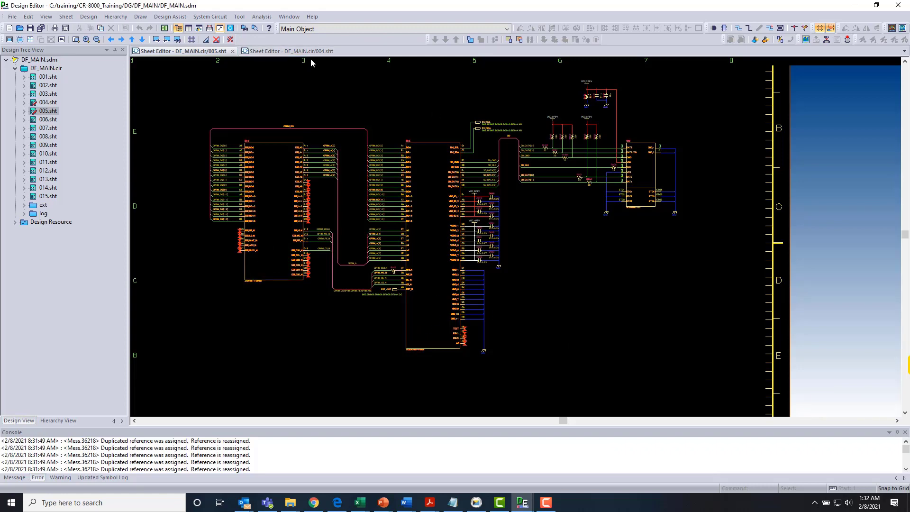
Close the 005.sht and 004.sht tabs and delete sheet 005.sht from DF_MAIN.cir
left_click(233, 51)
left_click(232, 51)
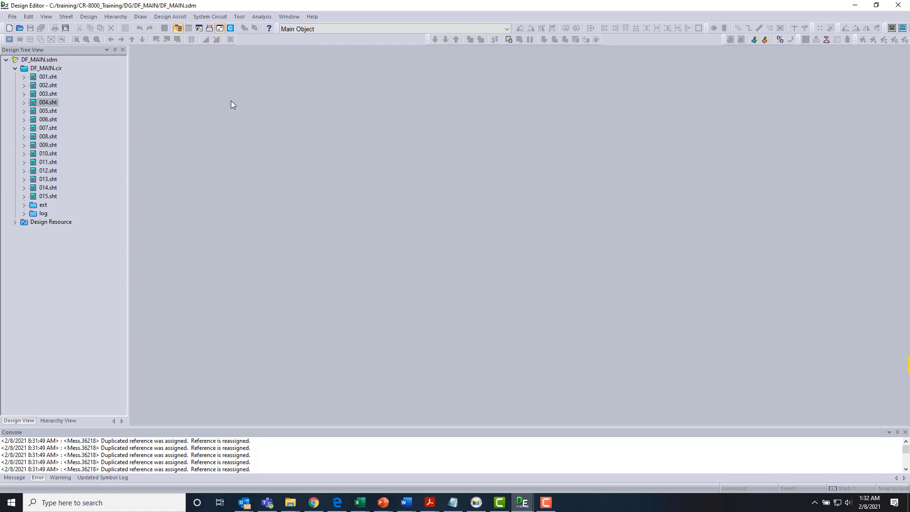
right_click(46, 112)
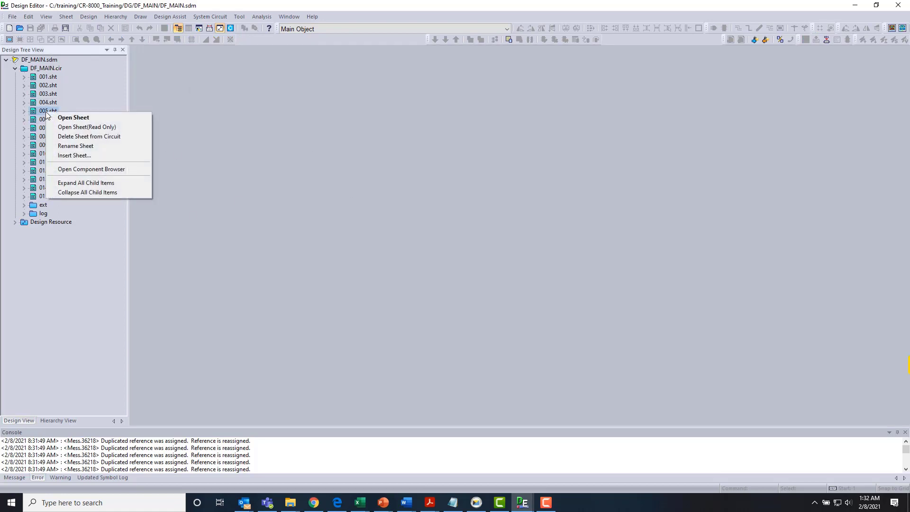
left_click(94, 137)
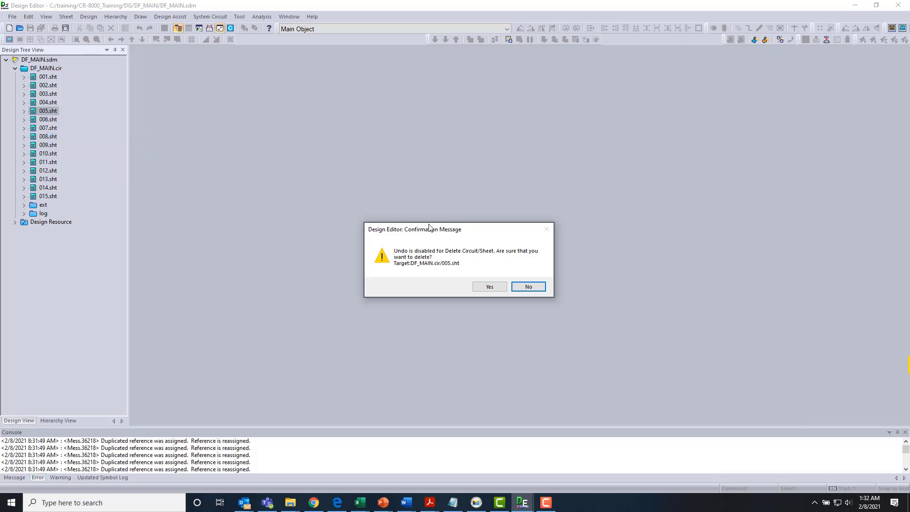
left_click(490, 287)
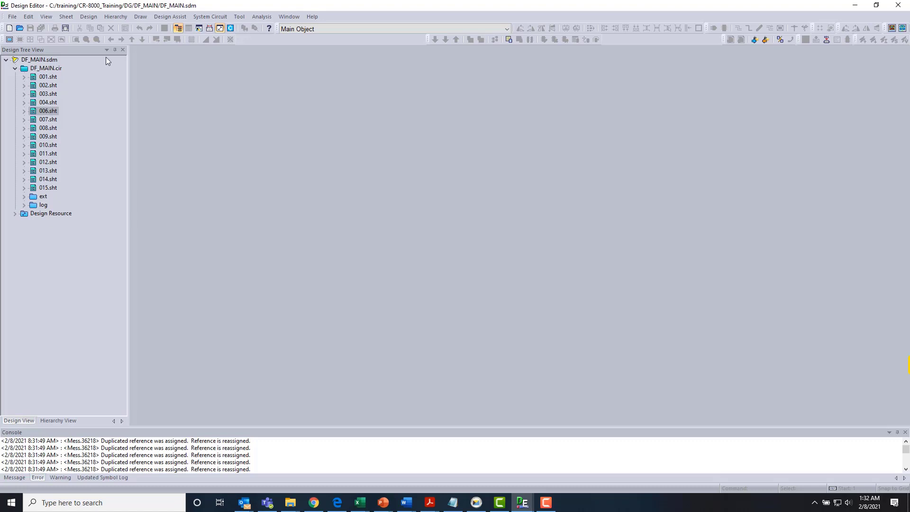
Renumber DF_MAIN.cir's sheets consecutively from 001 using Change Sheet Name's Rename Sheets window
right_click(47, 69)
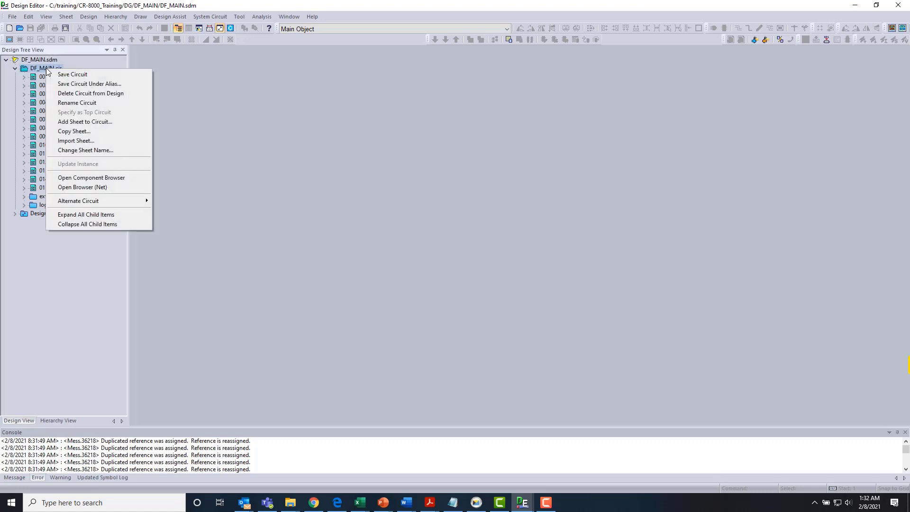
left_click(92, 151)
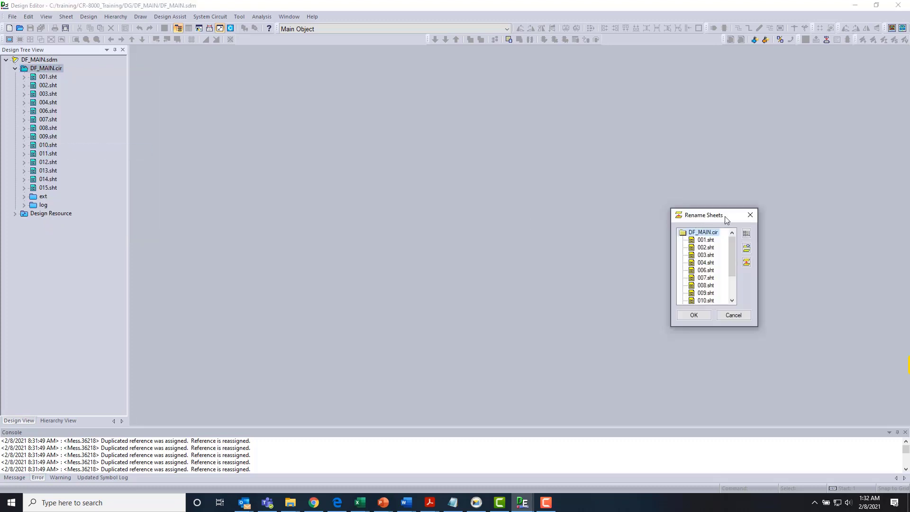
left_click_drag(725, 217, 461, 151)
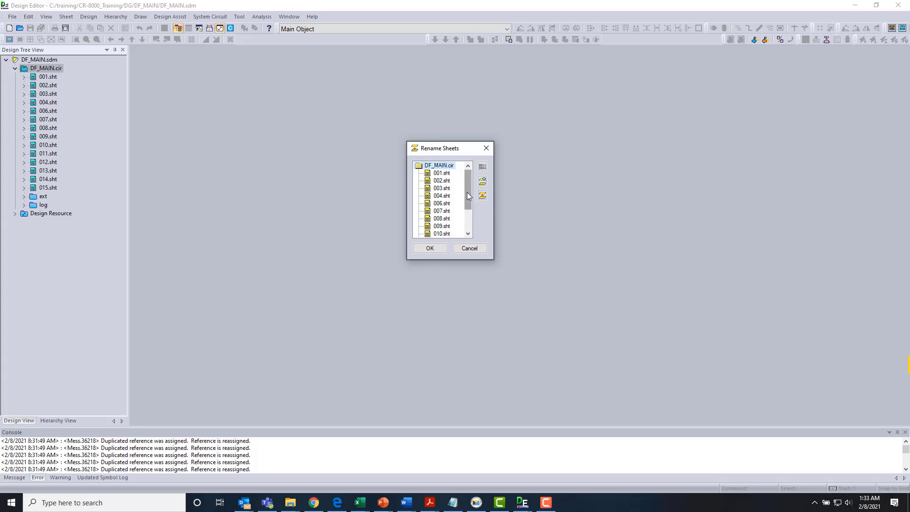
left_click(483, 167)
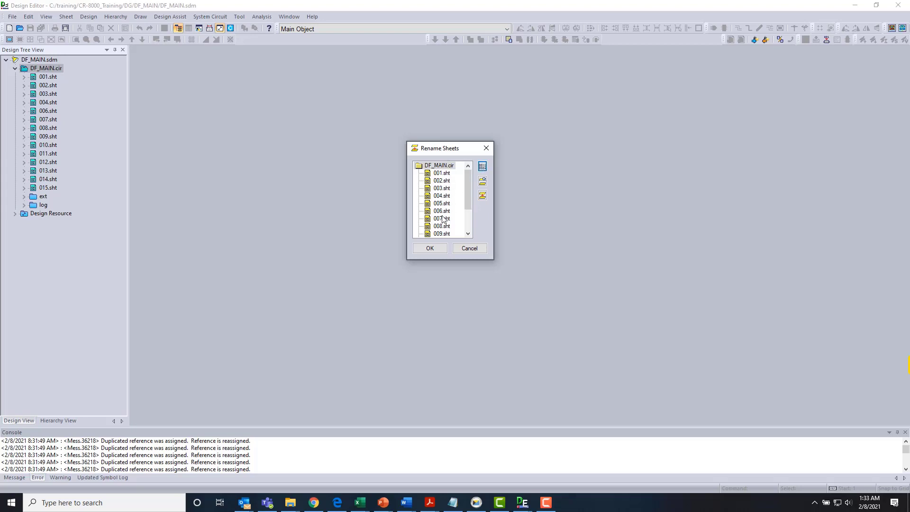
left_click_drag(469, 191, 466, 225)
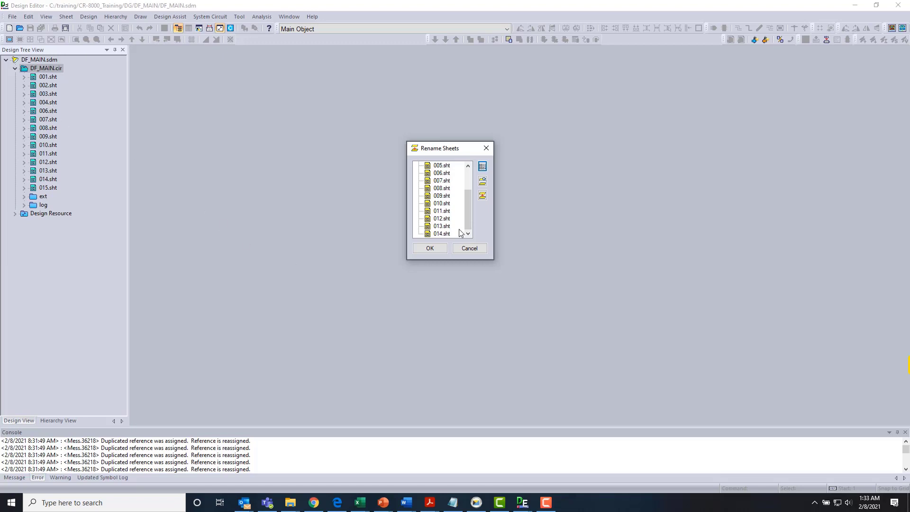
mouse_move(467, 206)
left_mouse_down()
mouse_move(470, 193)
mouse_move(471, 222)
left_mouse_up()
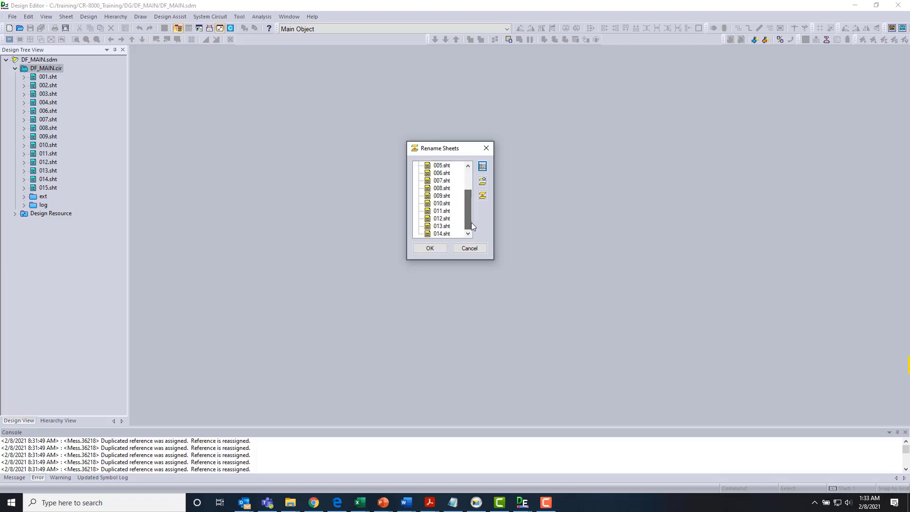
left_click(483, 194)
scroll(468, 198, "down", 1)
left_click_drag(469, 197, 467, 170)
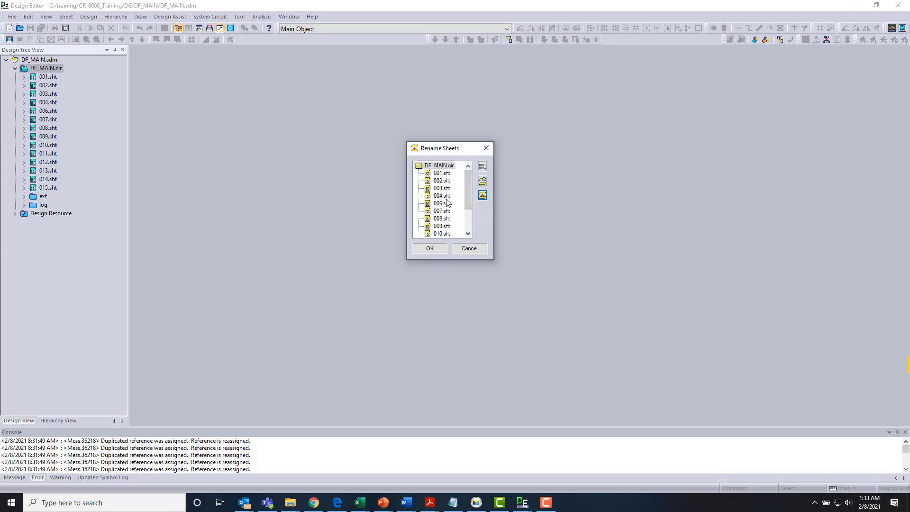
left_click(483, 166)
left_click(434, 248)
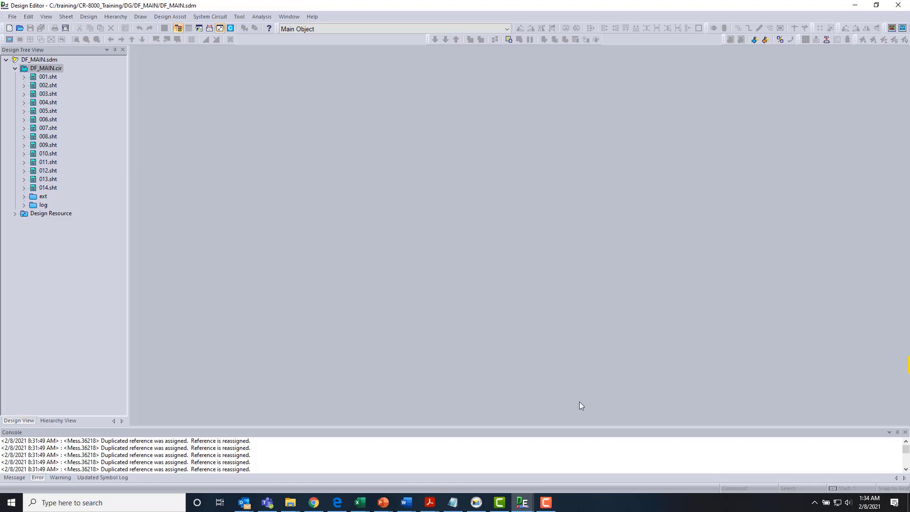
Verify the reloaded Design Tree shows sheets 001.sht through 014.sht
mouse_move(476, 501)
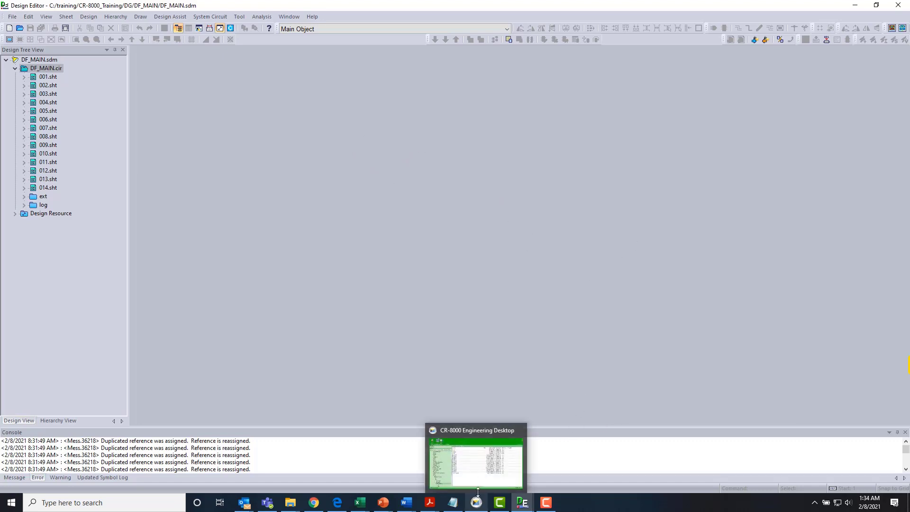